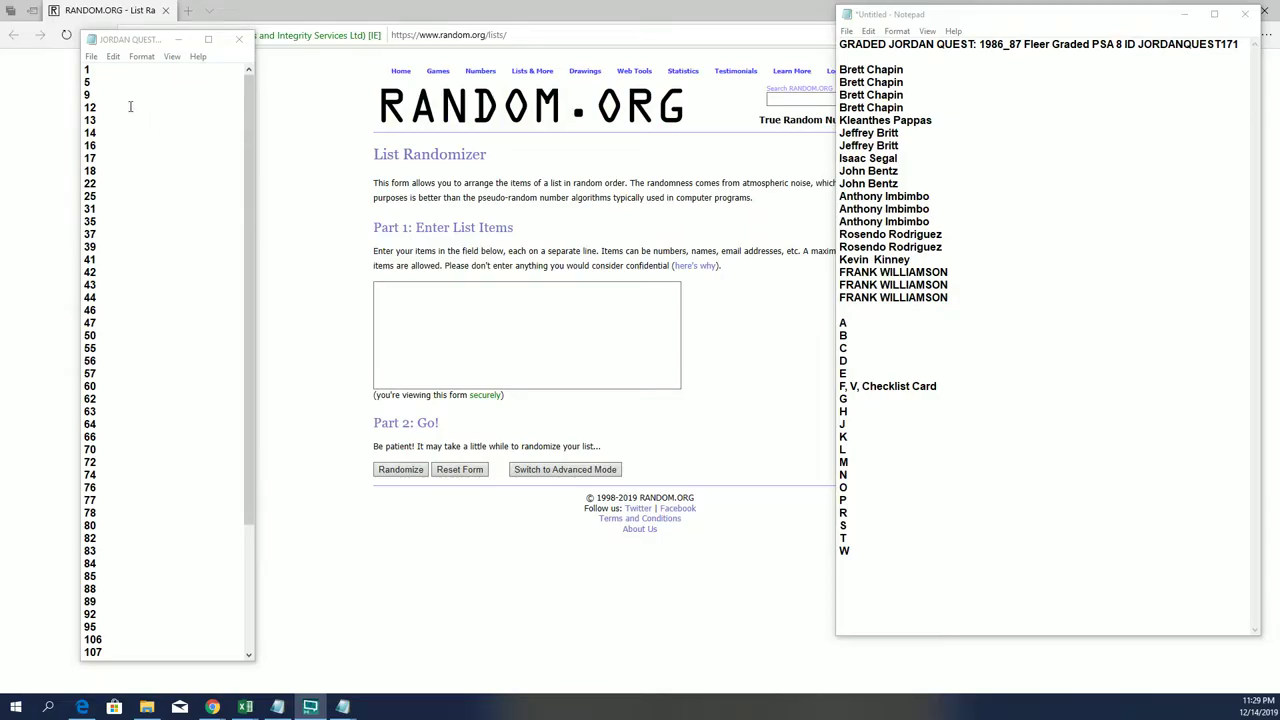
pyautogui.moveTo(85, 69); pyautogui.dragTo(86, 652)
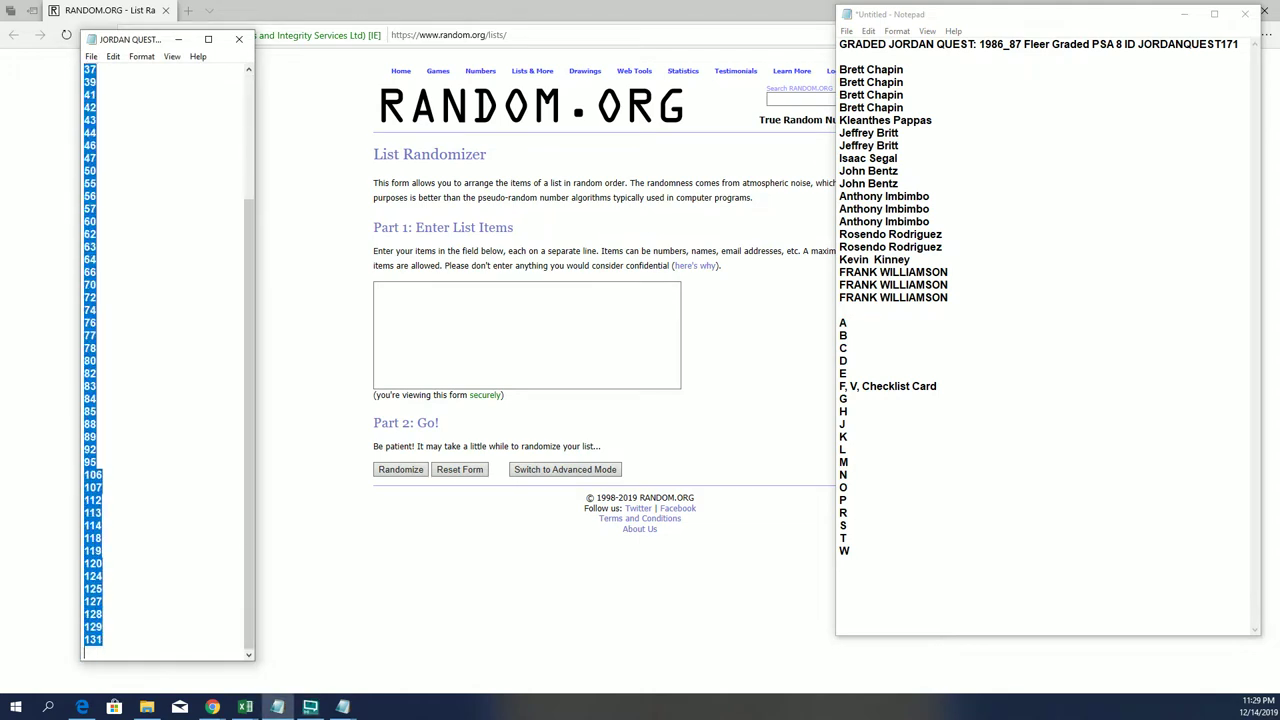
pyautogui.rightClick(146, 390)
pyautogui.click(188, 382)
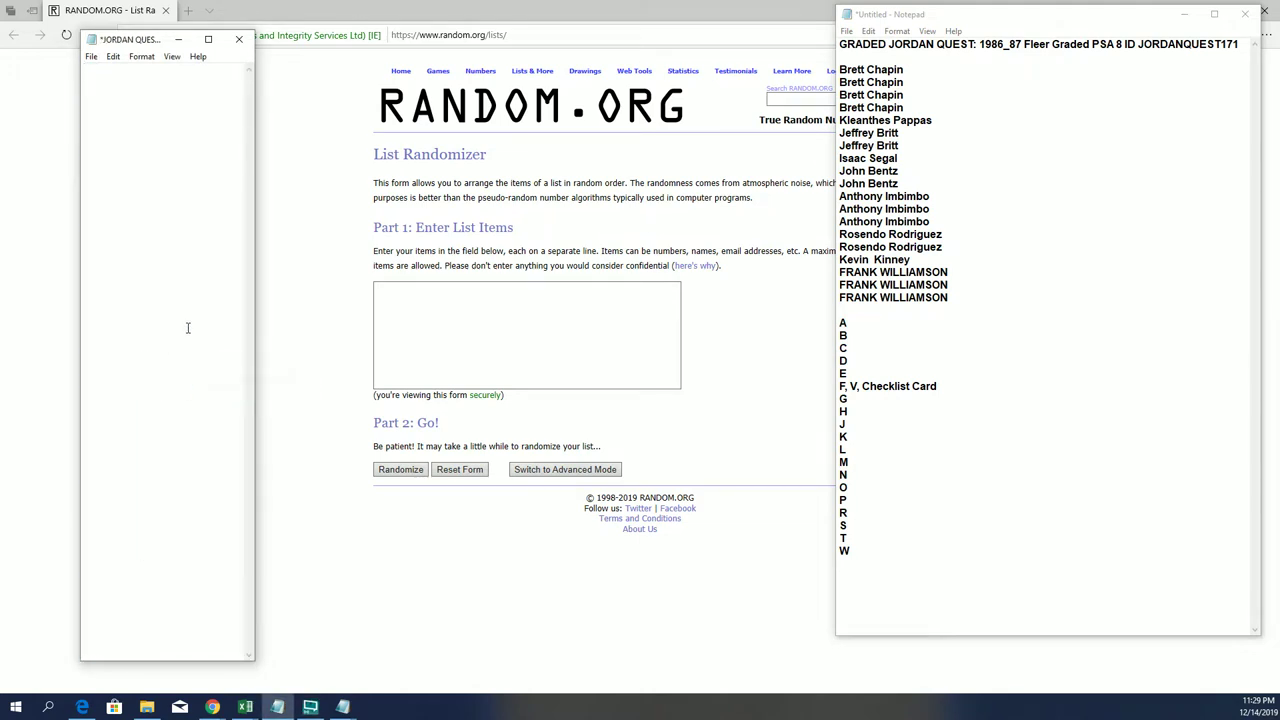
pyautogui.click(452, 287)
pyautogui.rightClick(453, 287)
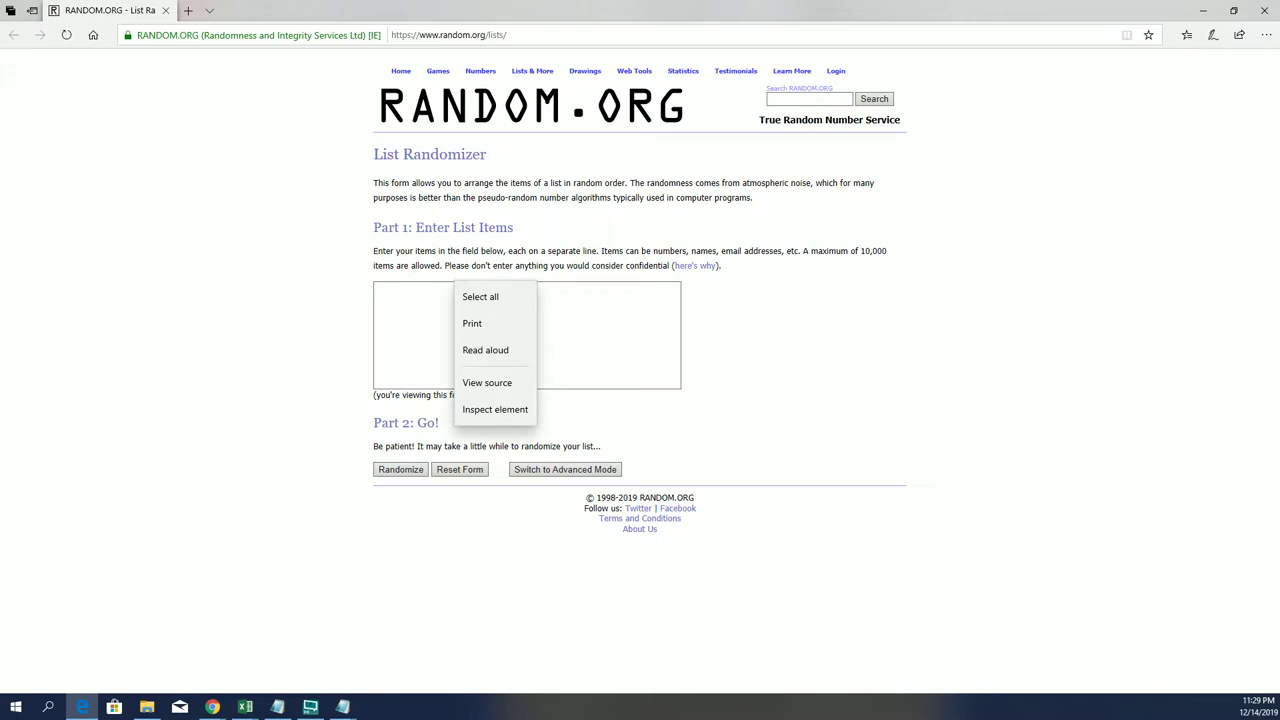
pyautogui.press('Escape')
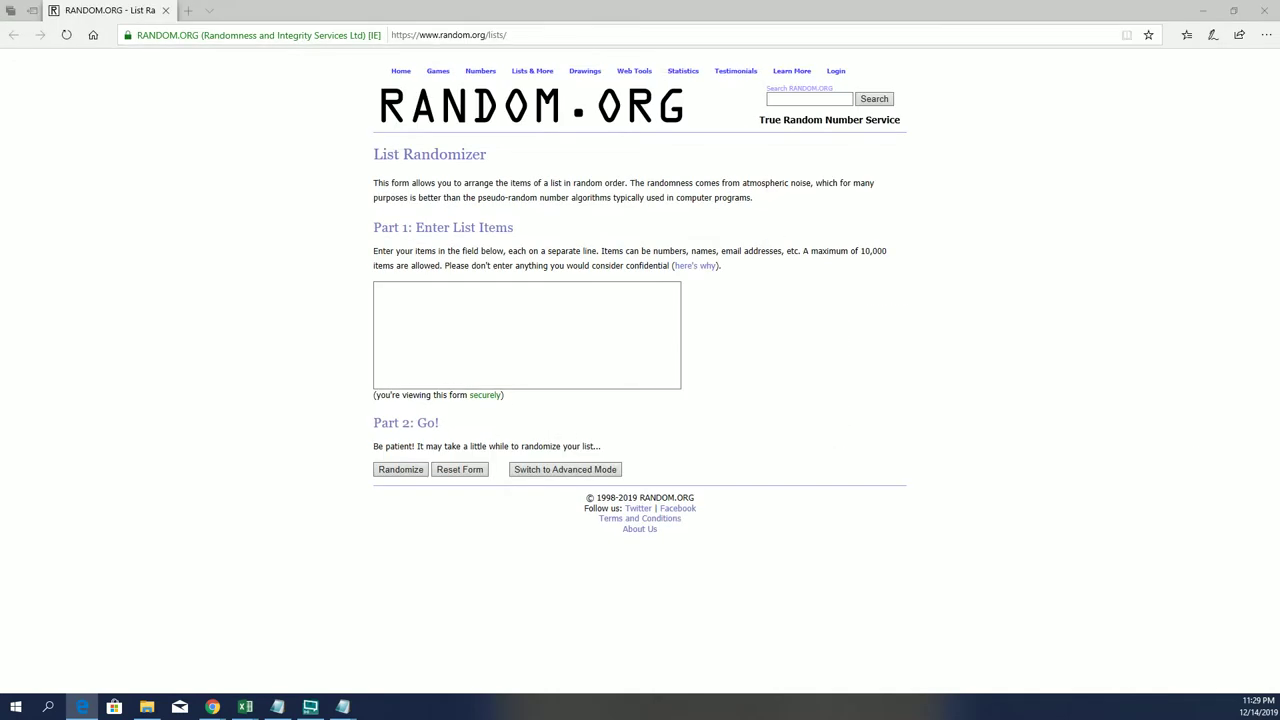
pyautogui.hotkey('alt', 'Tab')
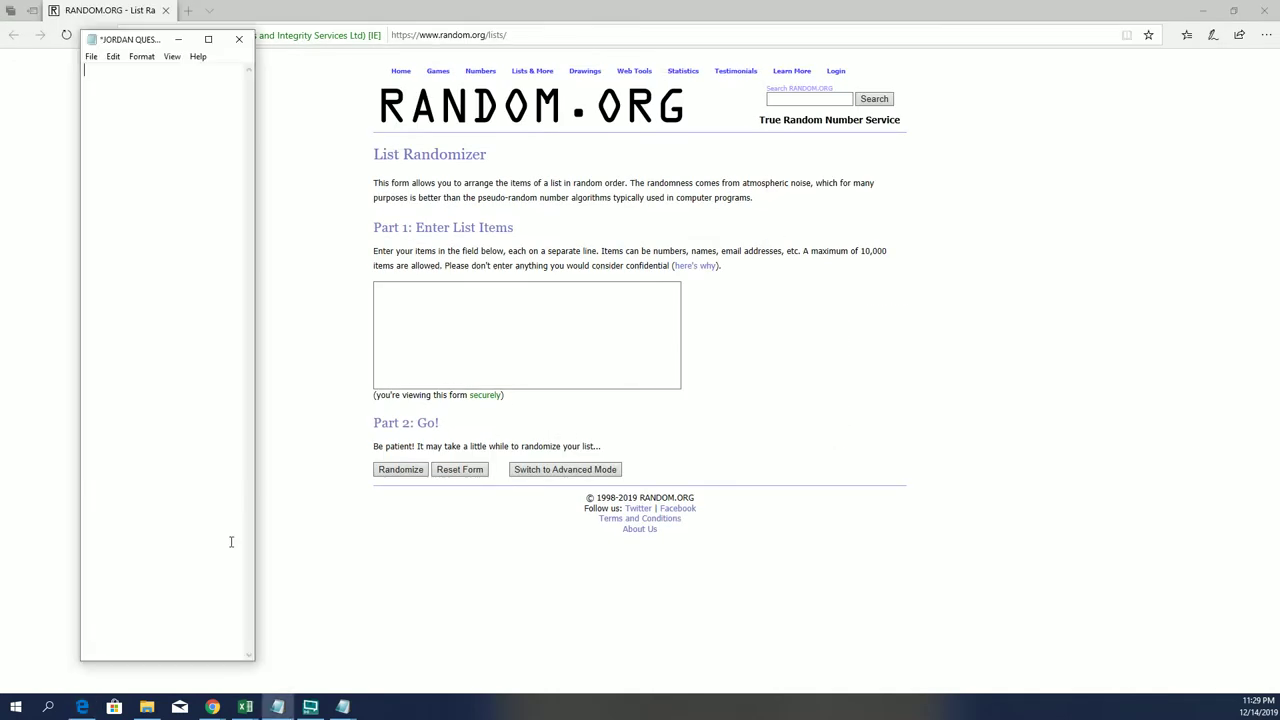
pyautogui.rightClick(206, 257)
pyautogui.click(210, 242)
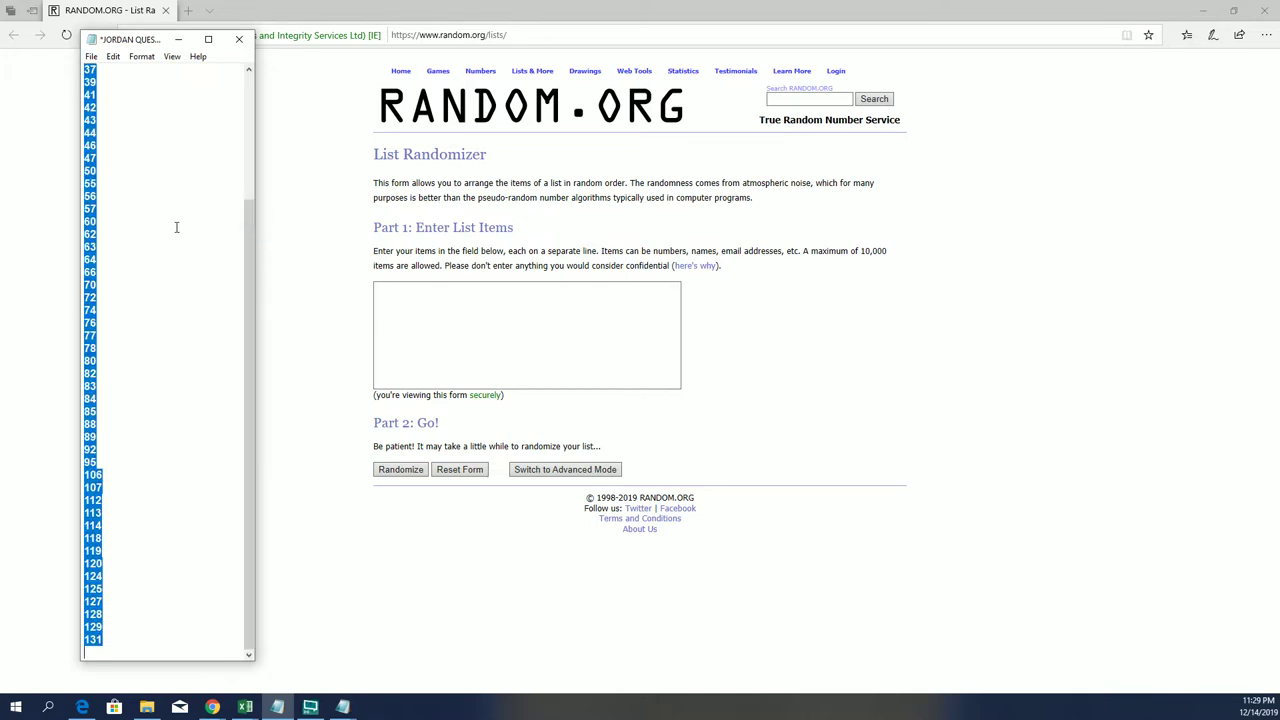
pyautogui.scroll(2, 158, 189)
pyautogui.rightClick(104, 162)
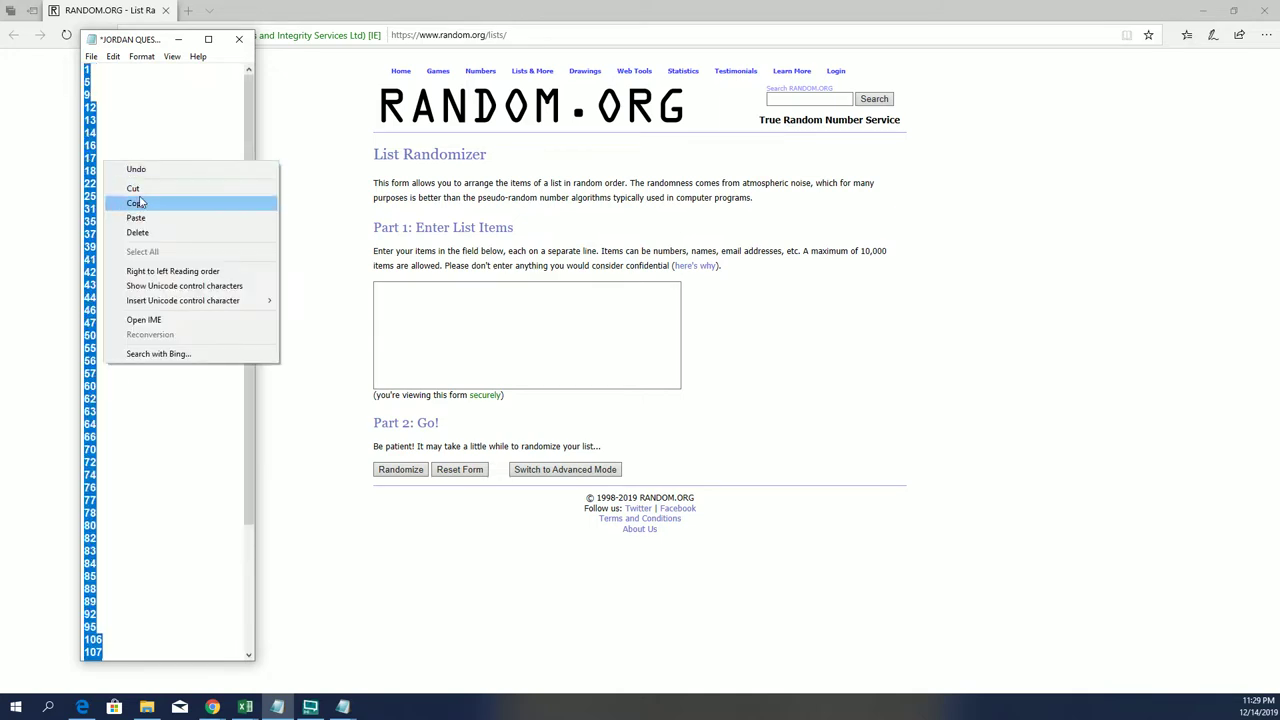
pyautogui.click(142, 203)
pyautogui.click(486, 371)
pyautogui.rightClick(431, 306)
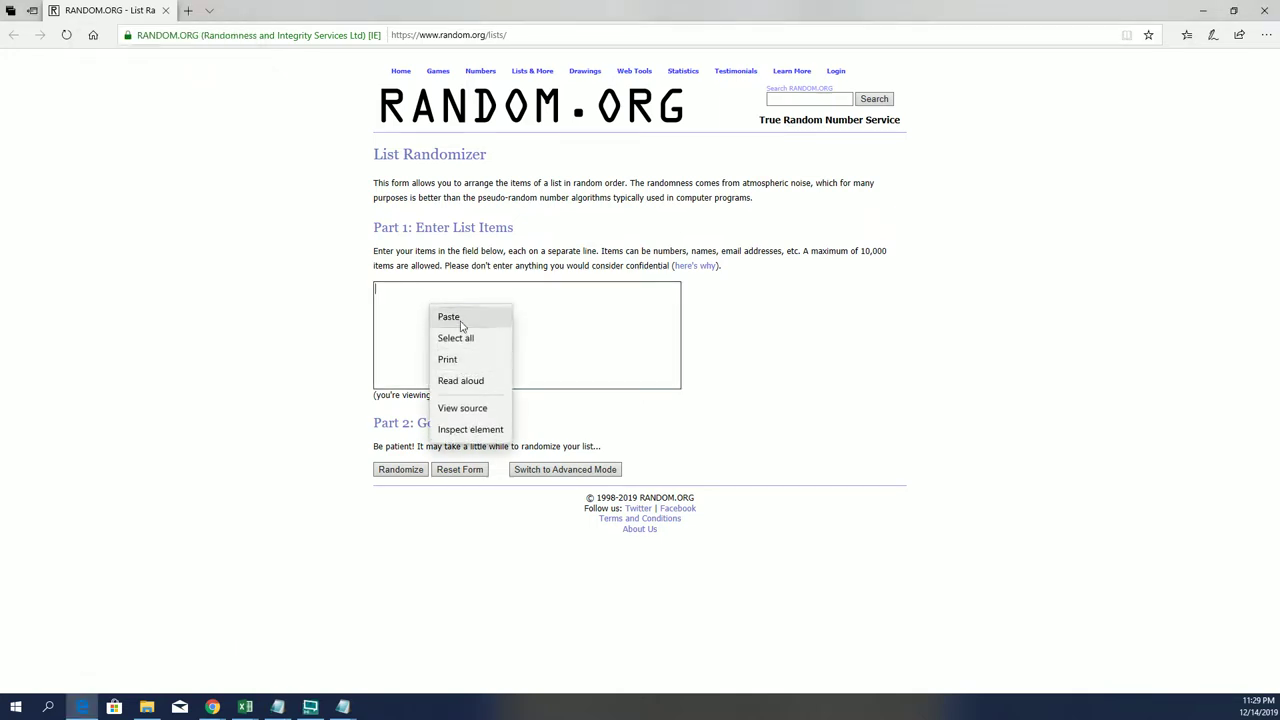
pyautogui.click(447, 316)
# Randomize the number list seven times and show the first entries of the final order.
pyautogui.click(398, 469)
pyautogui.scroll(-5, 355, 460)
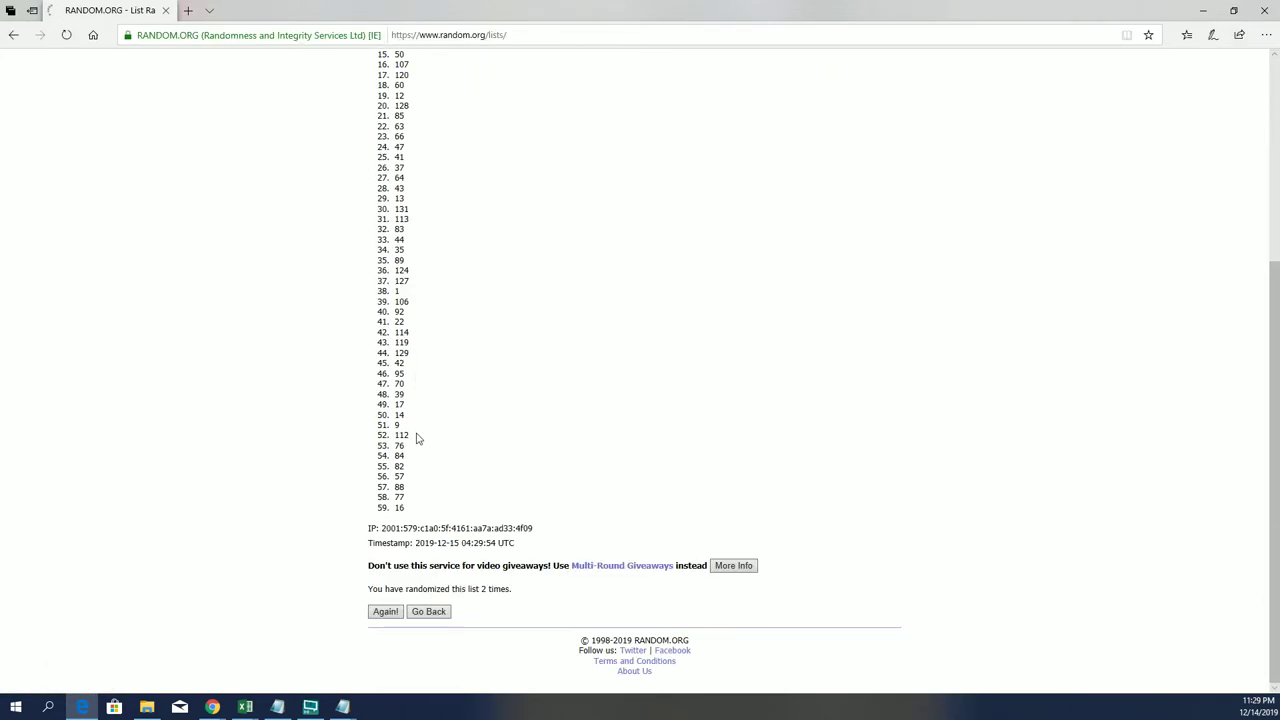
pyautogui.click(386, 611)
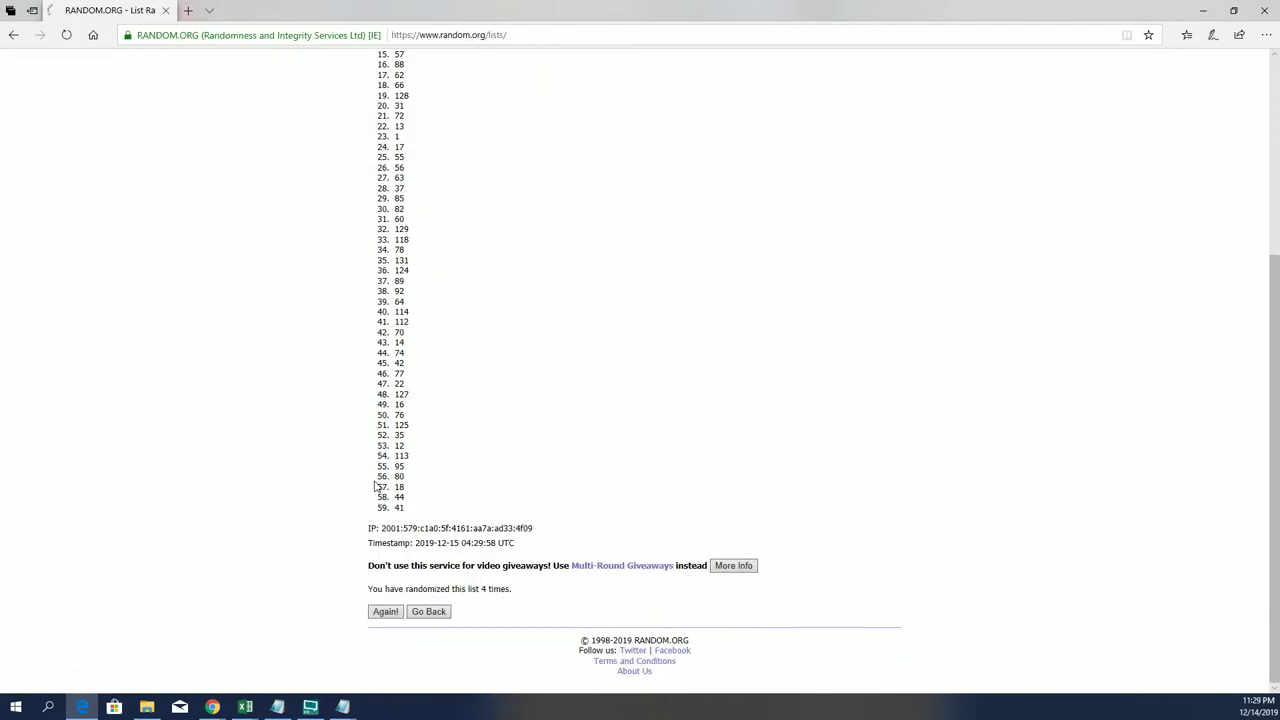
pyautogui.press('Return')
pyautogui.click(381, 614)
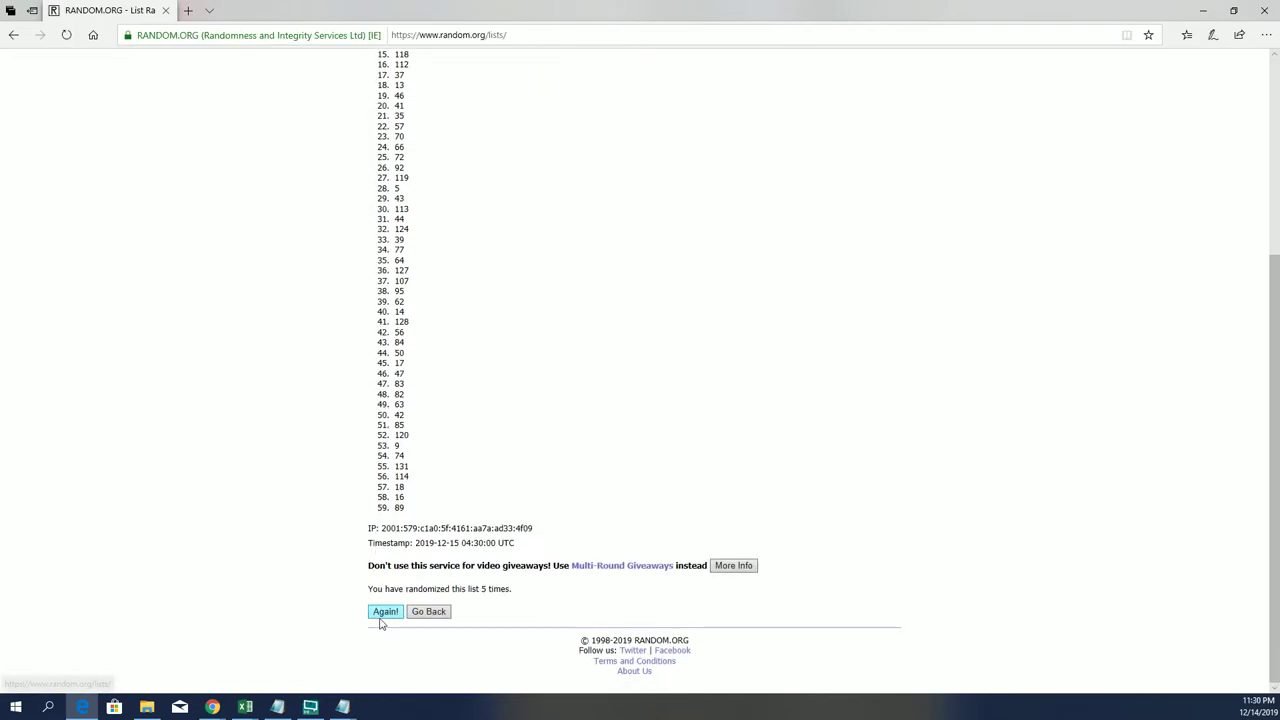
pyautogui.click(380, 611)
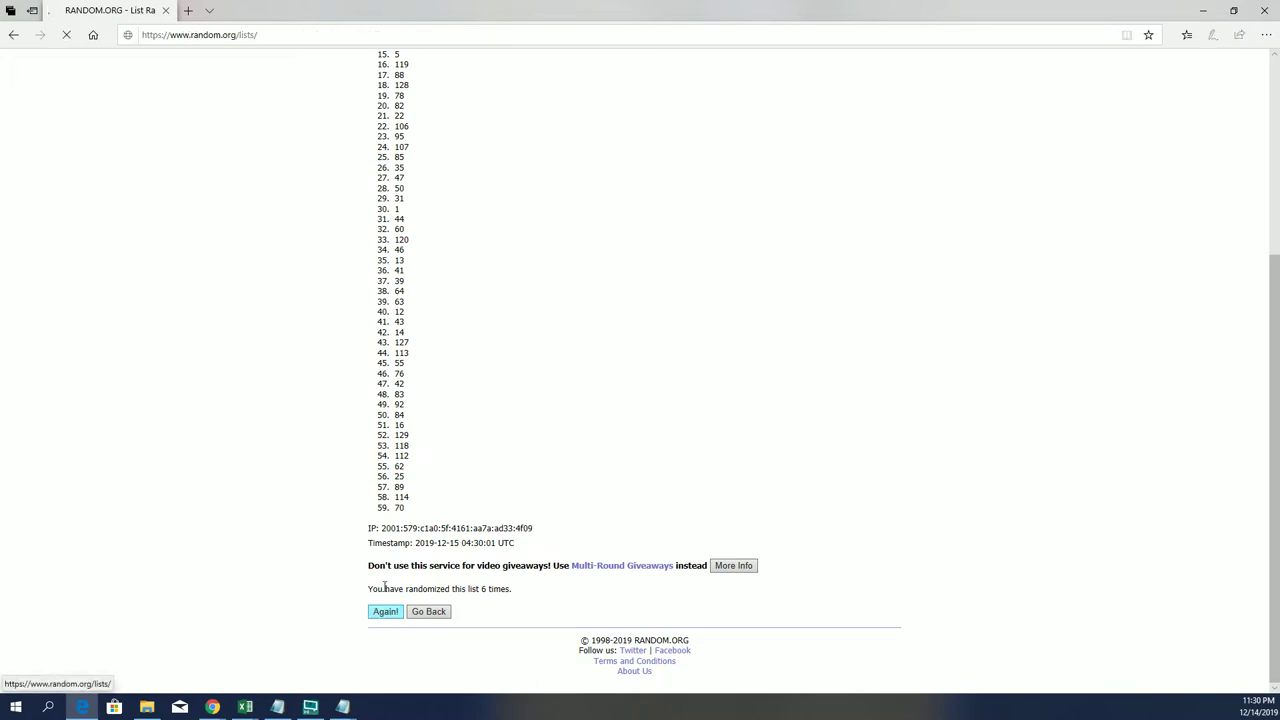
pyautogui.scroll(-3, 520, 363)
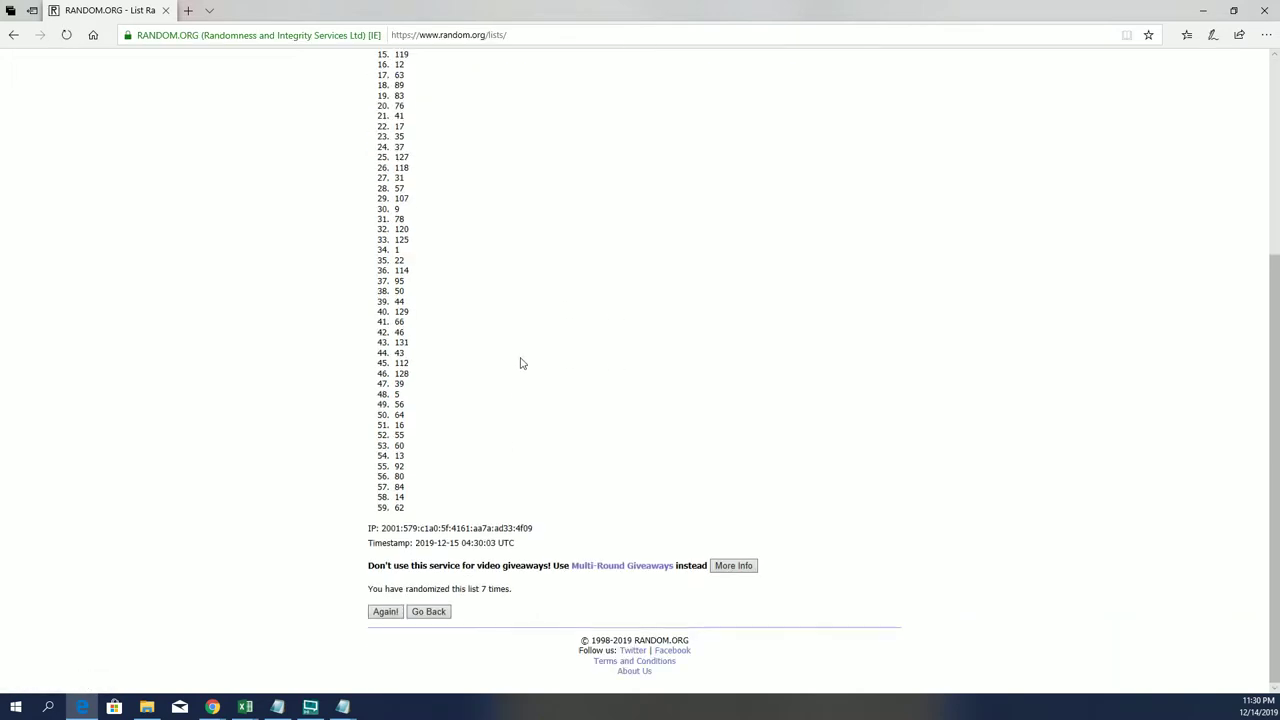
pyautogui.scroll(3, 520, 363)
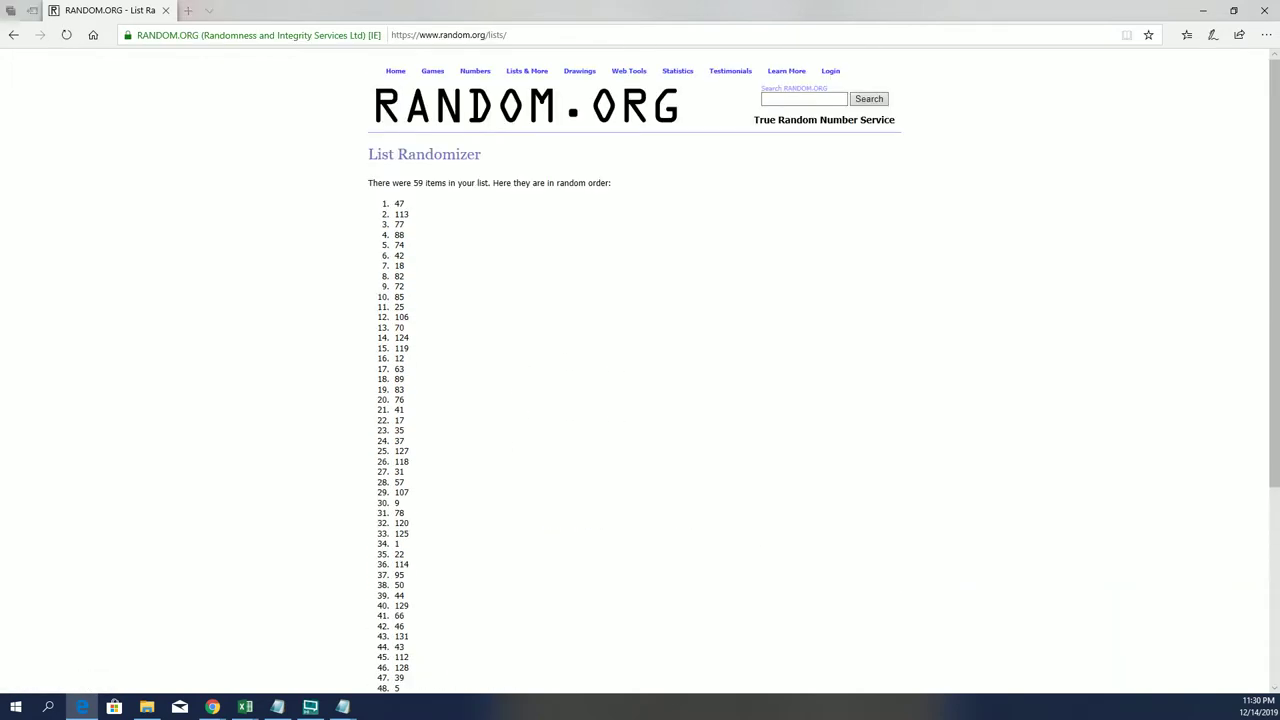
pyautogui.hotkey('alt', 'Tab')
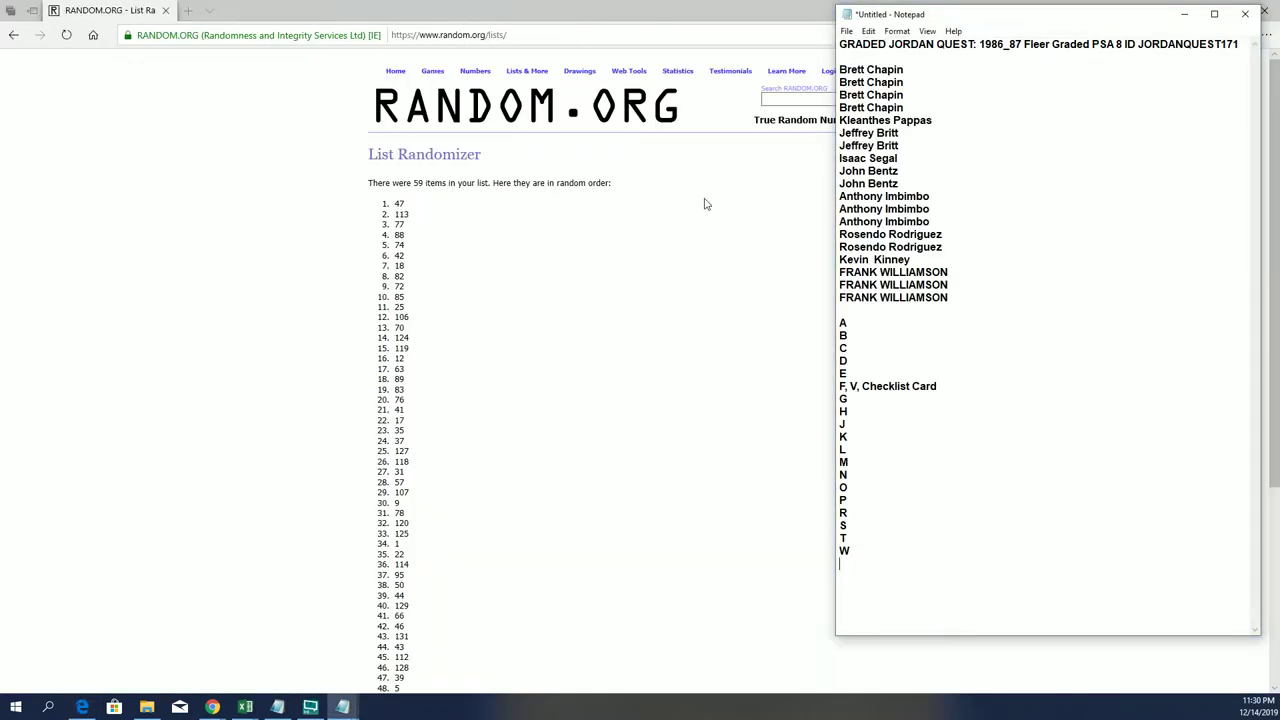
pyautogui.moveTo(1051, 20); pyautogui.dragTo(1006, 38)
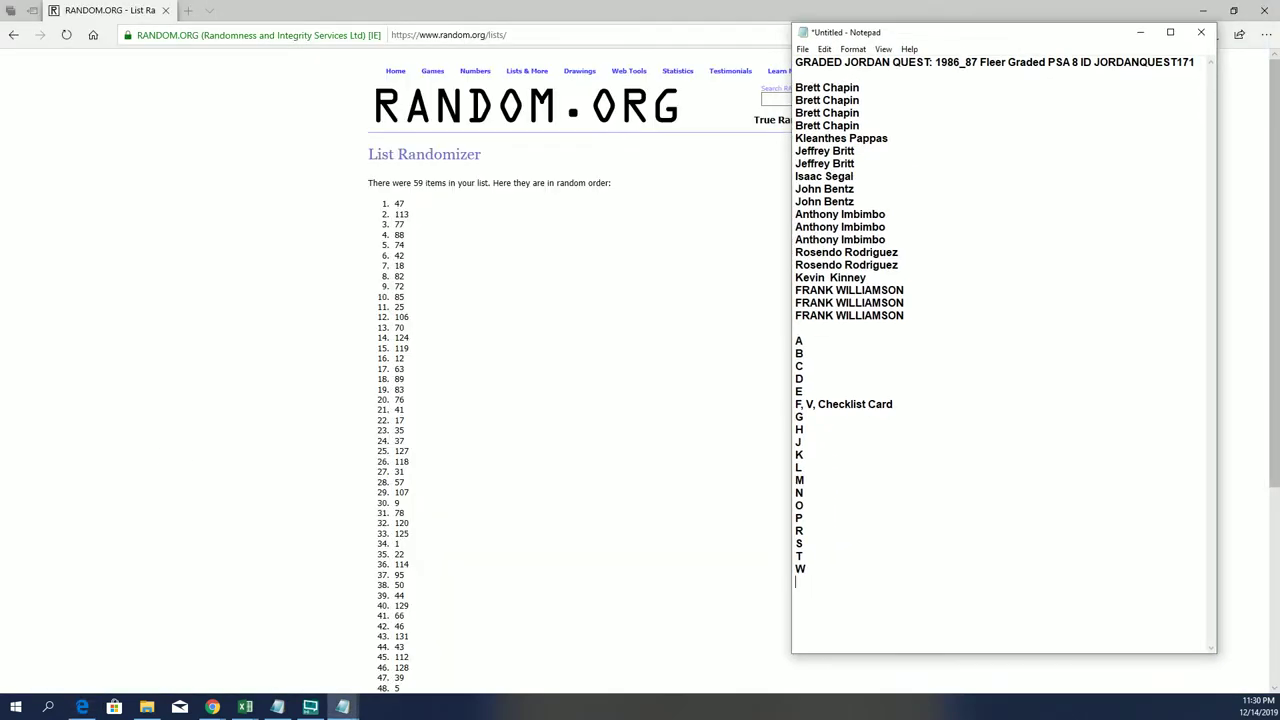
pyautogui.hotkey('alt', 'Tab')
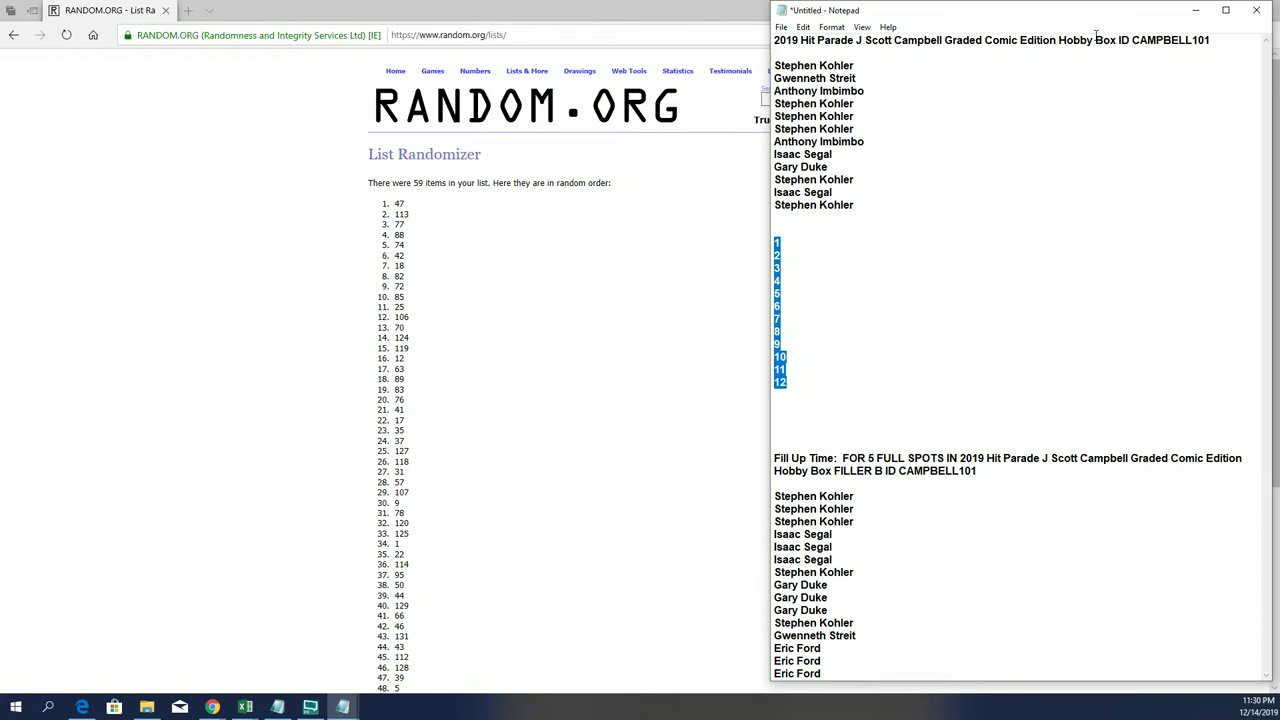
pyautogui.moveTo(897, 11); pyautogui.dragTo(447, 67)
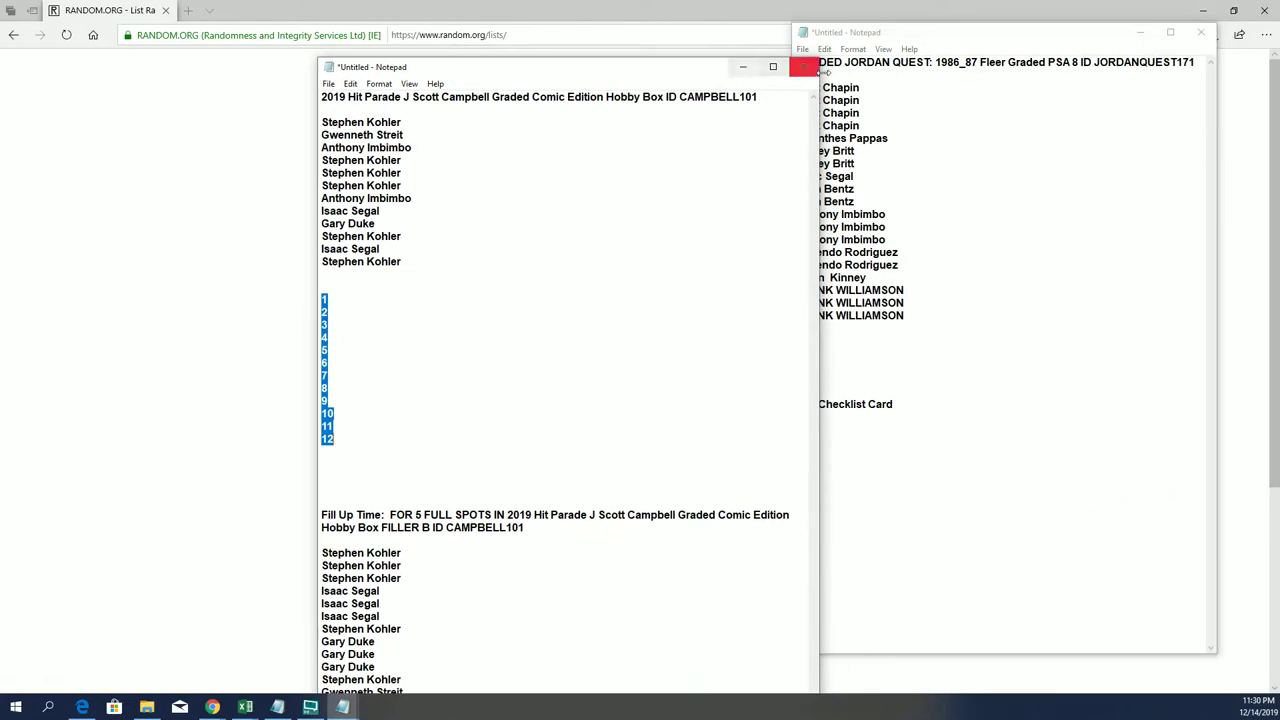
pyautogui.click(812, 72)
pyautogui.click(659, 353)
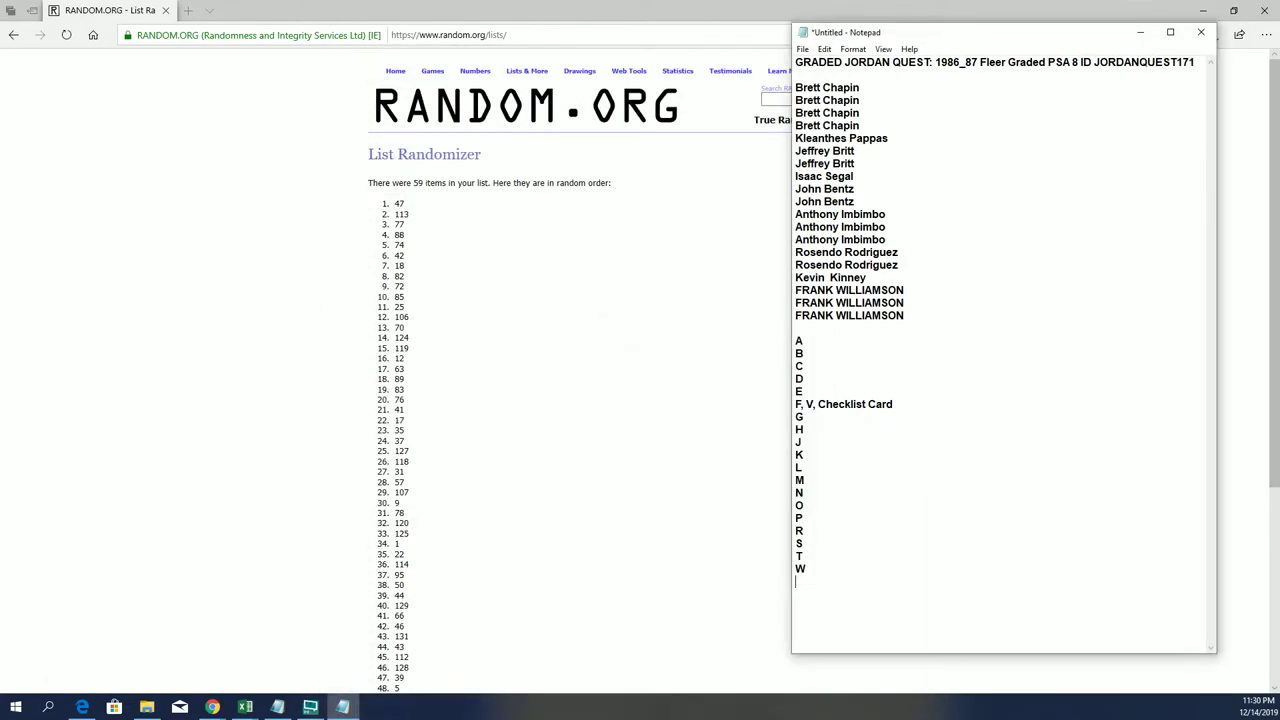
# Remove the drawn number 47 from the JORDAN QUEST number list and save the file.
pyautogui.hotkey('alt', 'Tab')
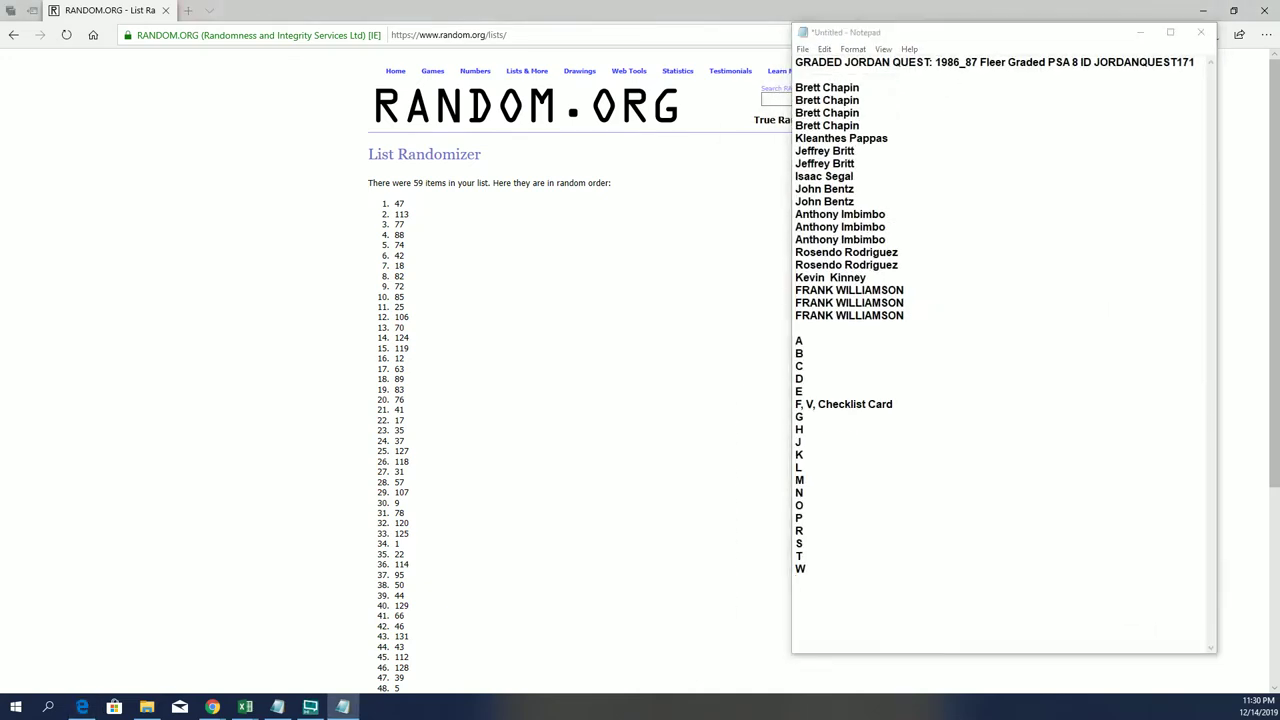
pyautogui.click(163, 231)
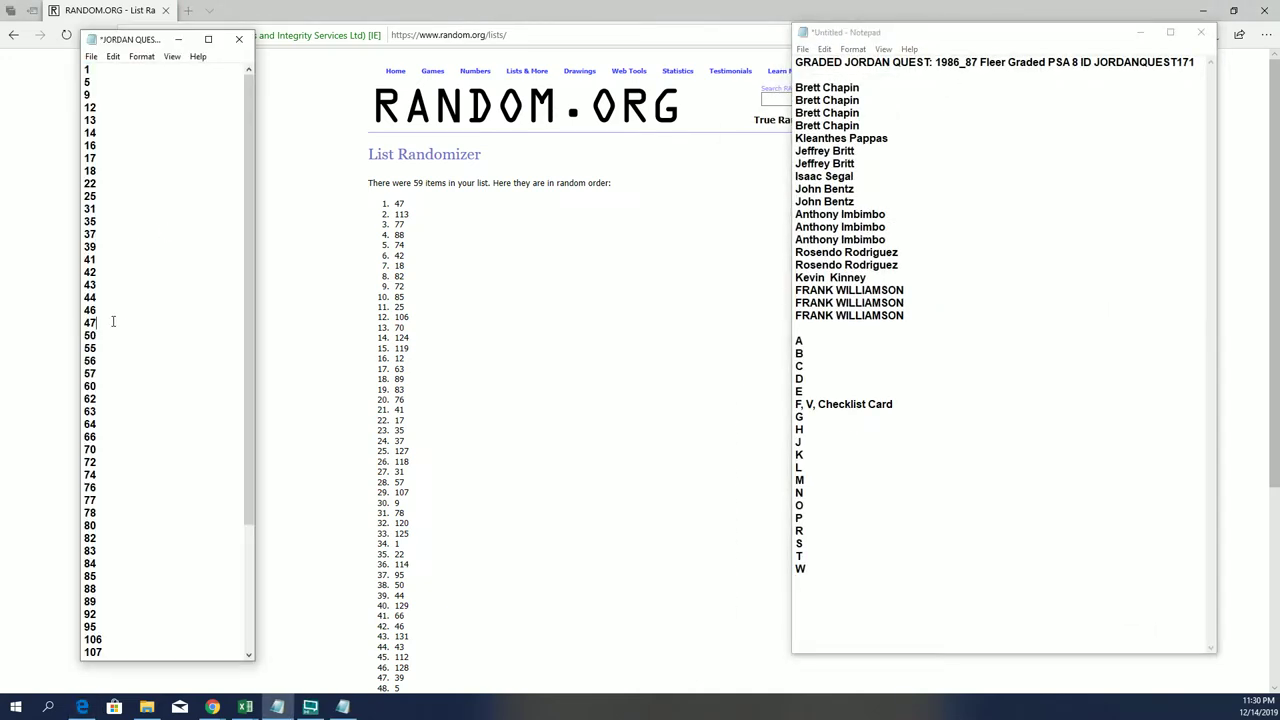
pyautogui.press('BackSpace')
pyautogui.press('BackSpace')
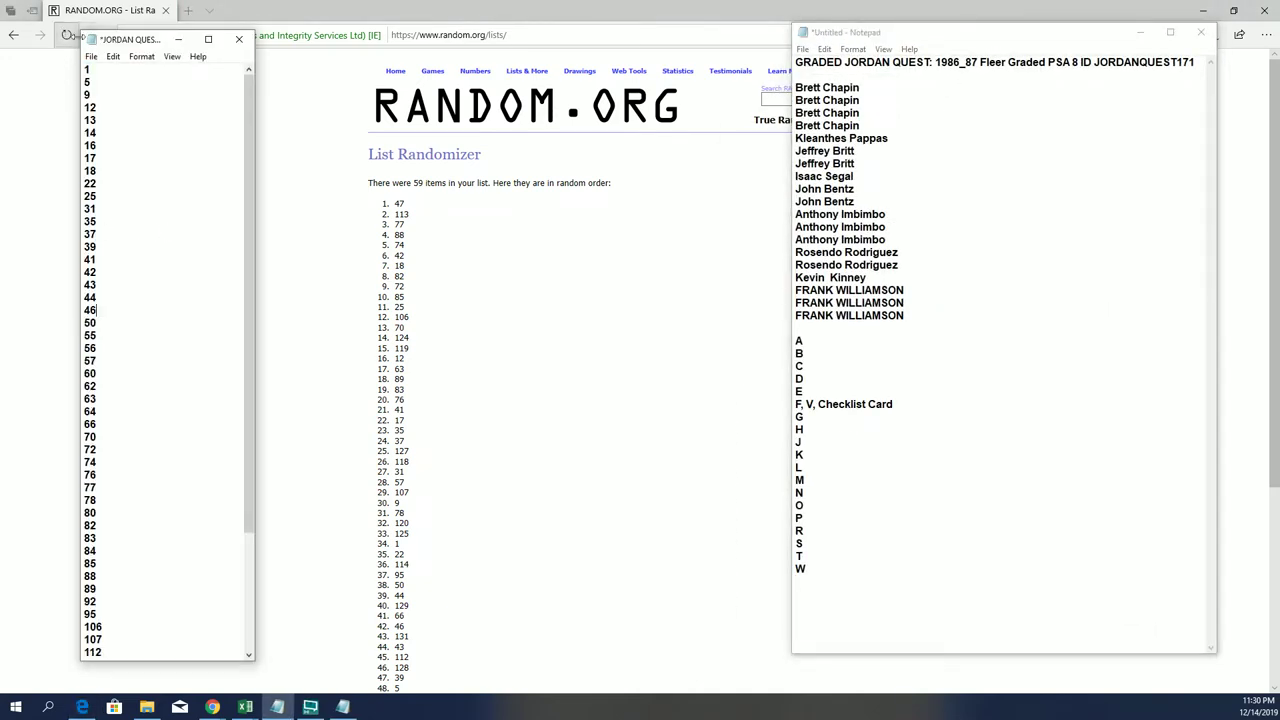
pyautogui.click(91, 57)
pyautogui.click(114, 115)
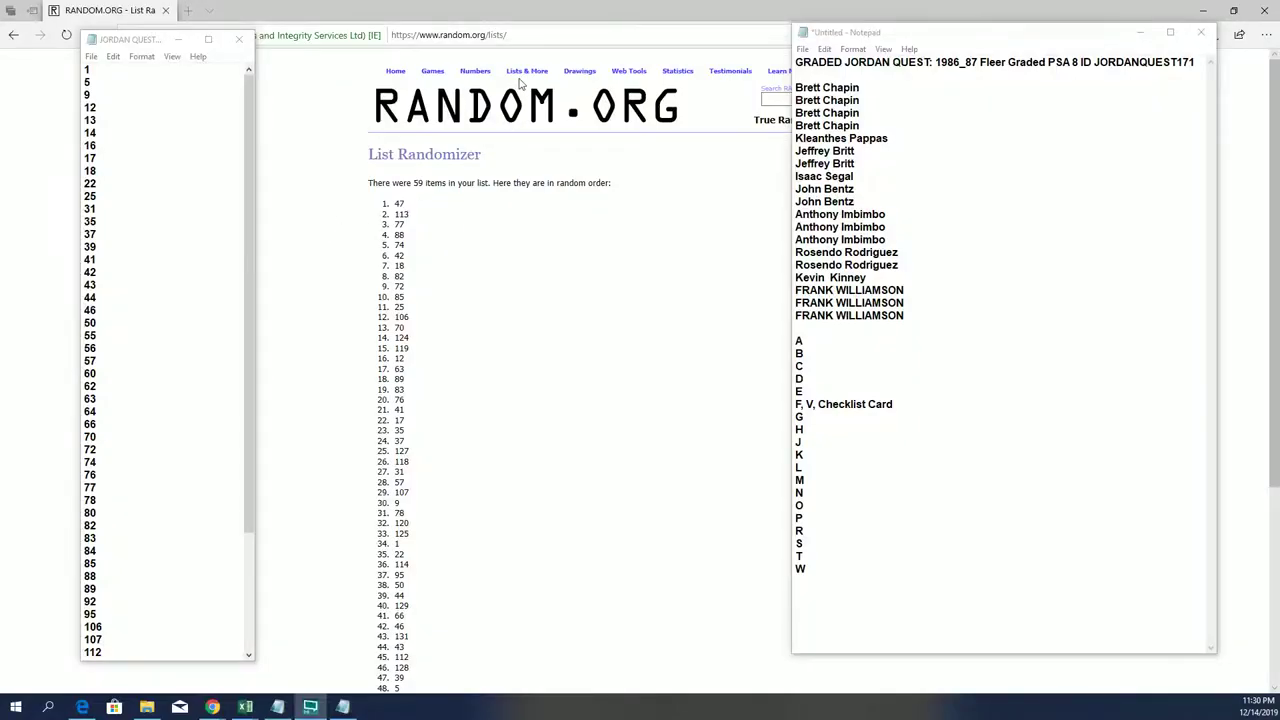
# Open a fresh, empty List Randomizer form from RANDOM.ORG's lists section.
pyautogui.click(526, 72)
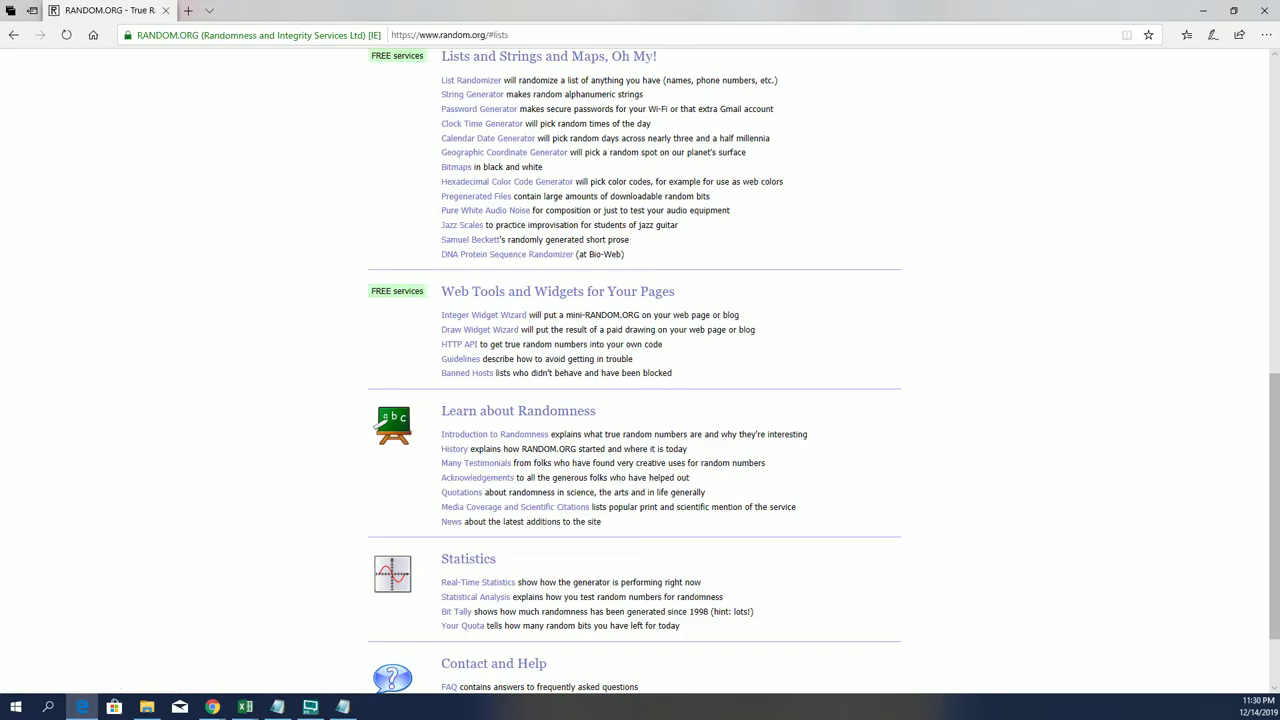
pyautogui.scroll(2, 476, 155)
pyautogui.click(477, 277)
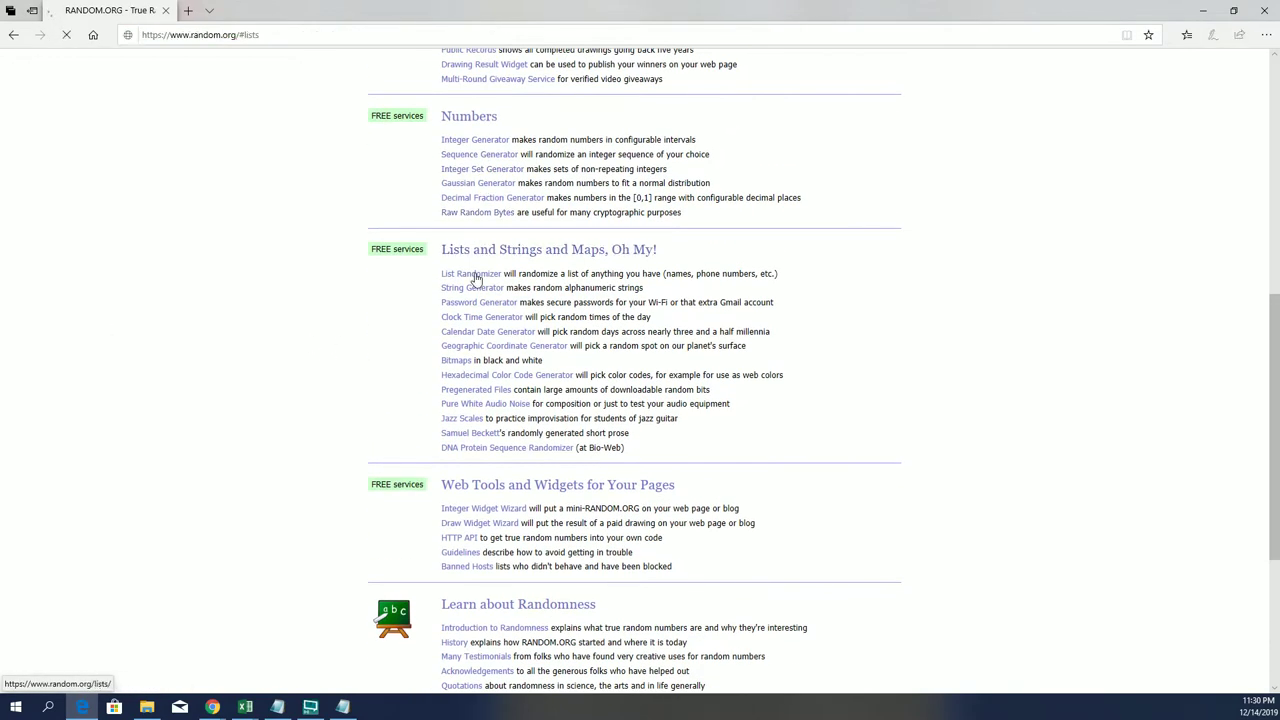
# Copy all participant names from the GRADED JORDAN QUEST note and paste them into the List Randomizer's item field.
pyautogui.hotkey('alt', 'Tab')
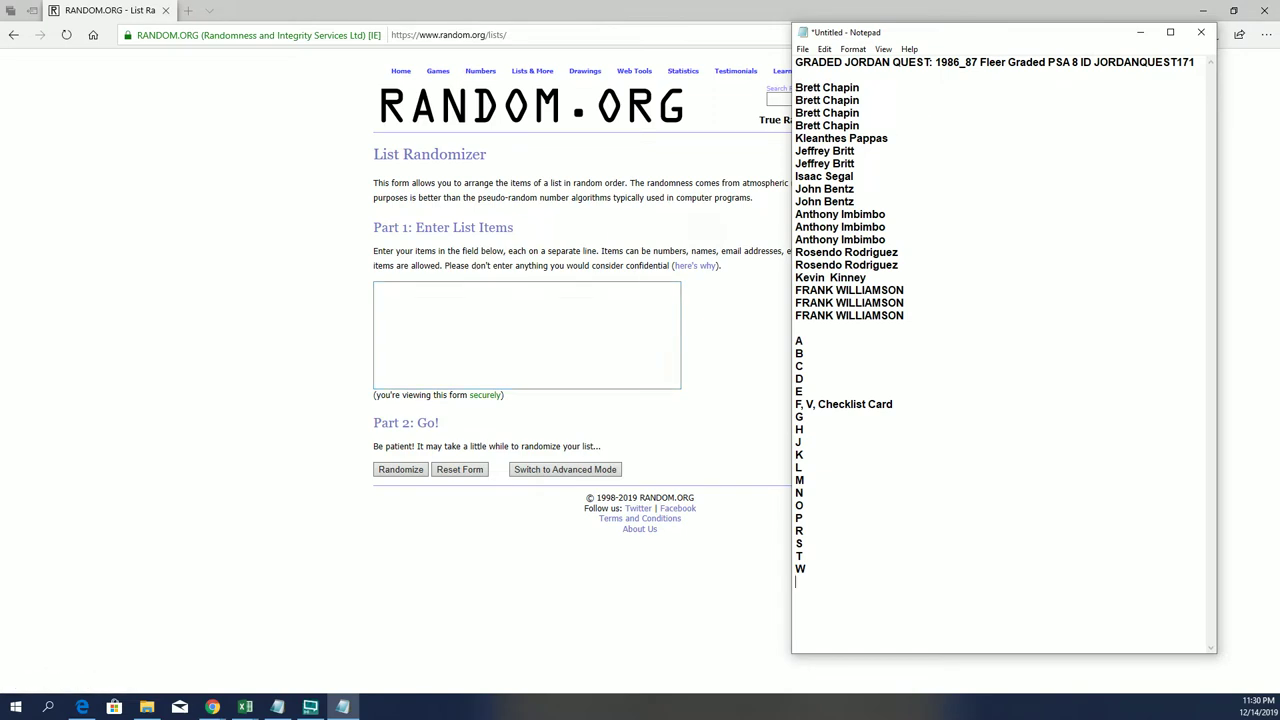
pyautogui.moveTo(796, 87); pyautogui.dragTo(904, 315)
pyautogui.rightClick(873, 214)
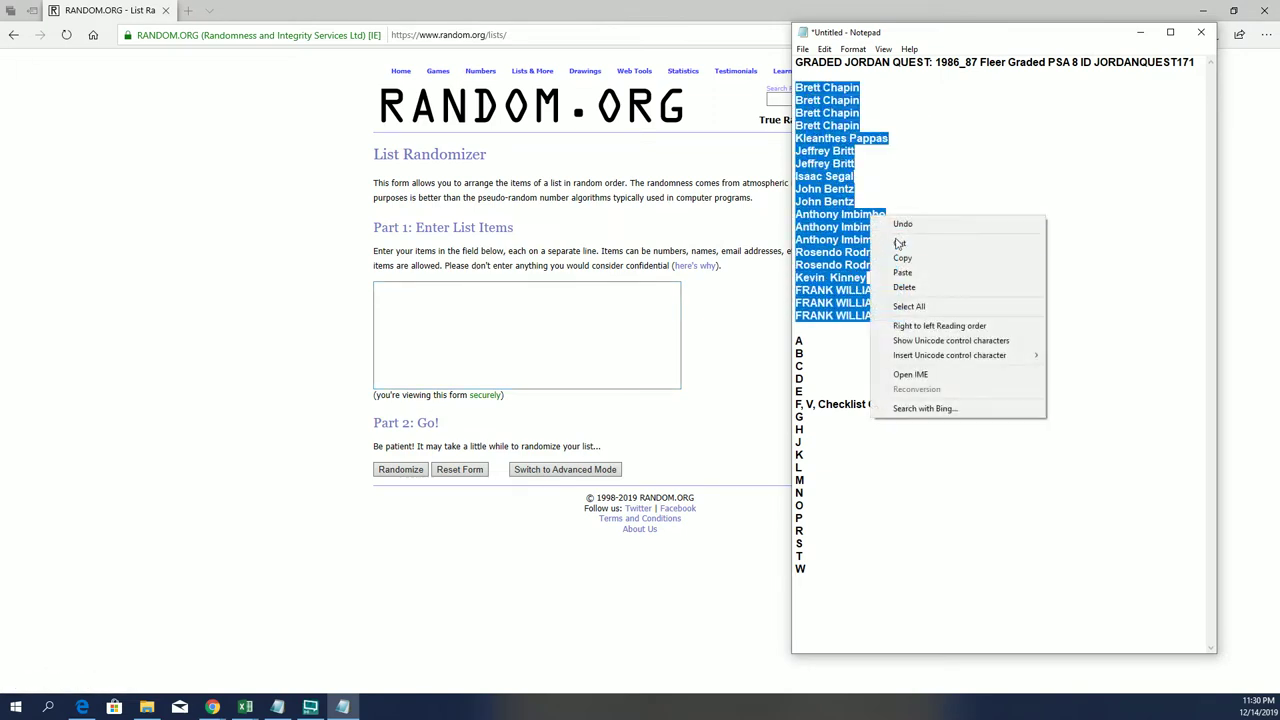
pyautogui.click(905, 258)
pyautogui.click(545, 350)
pyautogui.rightClick(530, 340)
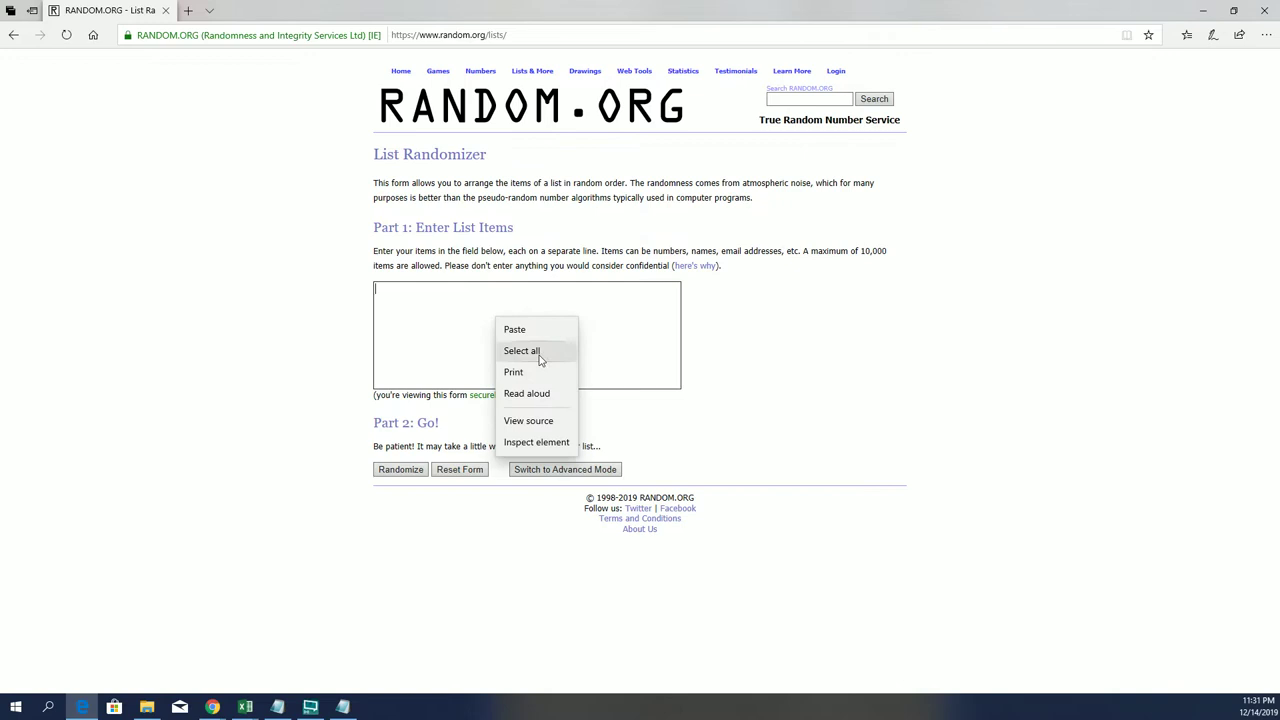
pyautogui.click(514, 322)
# Randomize the participant name list seven times.
pyautogui.click(402, 474)
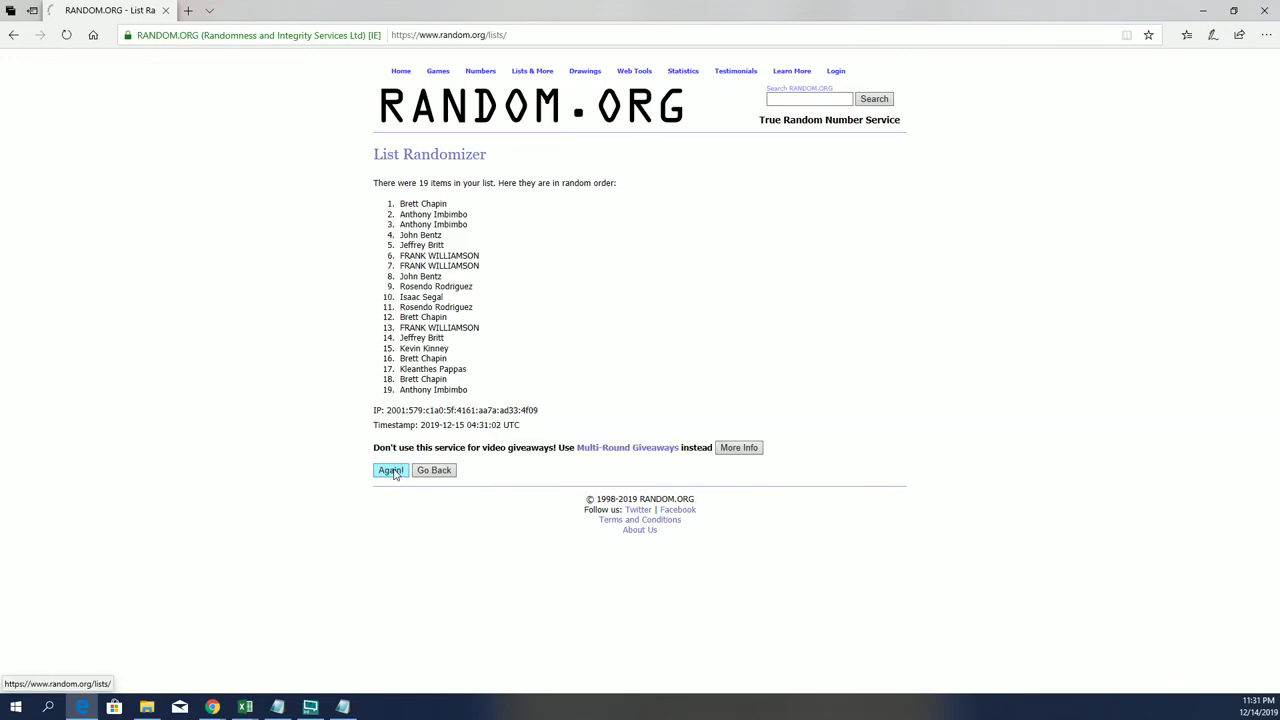
pyautogui.click(388, 472)
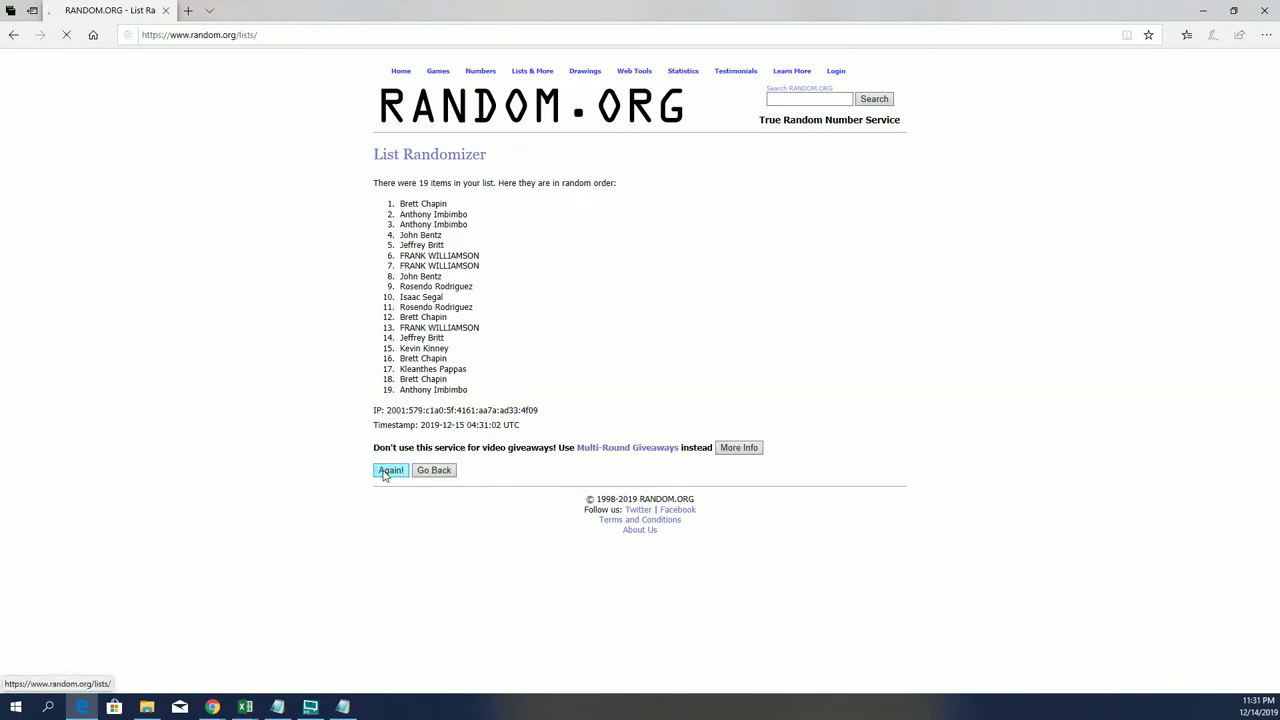
pyautogui.click(388, 494)
pyautogui.click(385, 496)
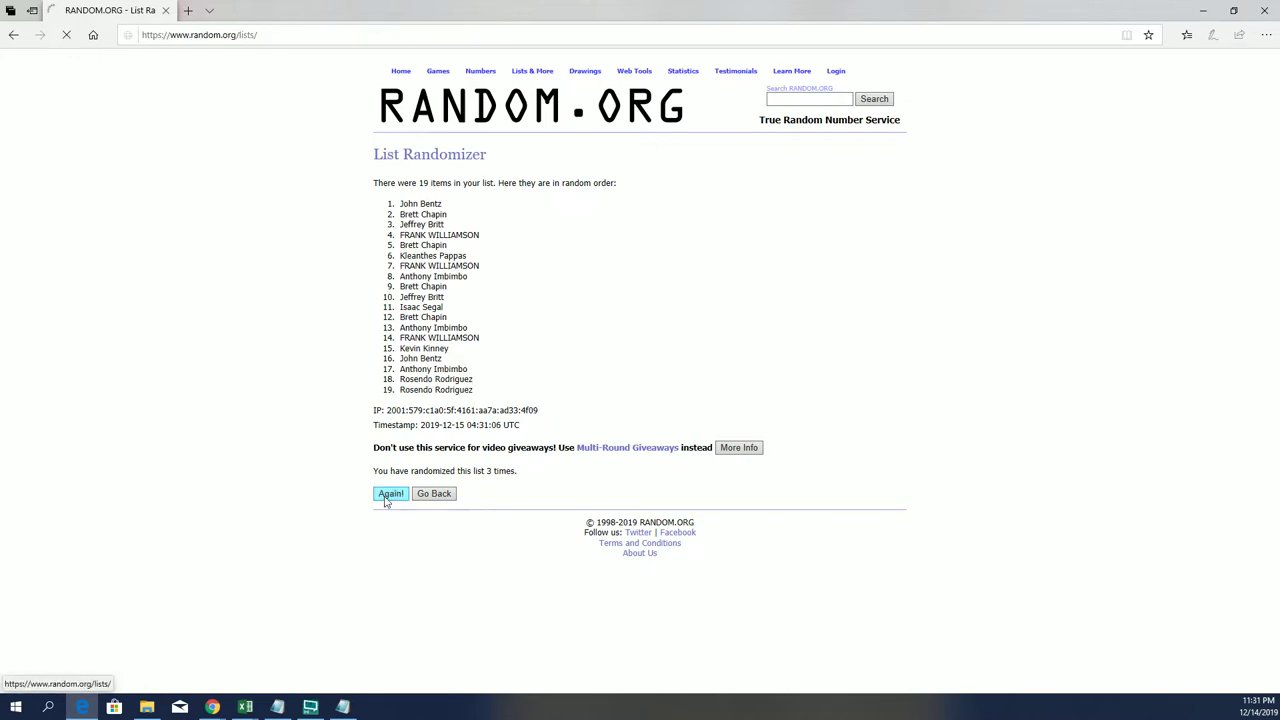
pyautogui.click(385, 496)
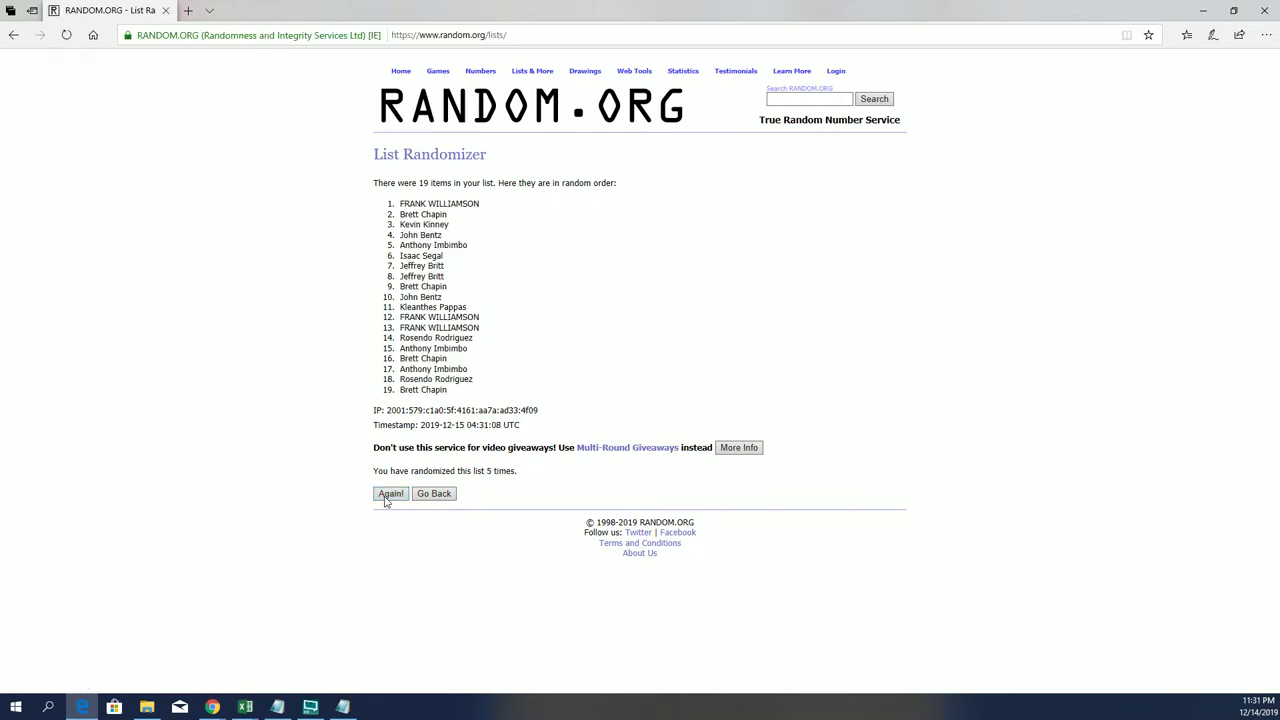
pyautogui.click(386, 496)
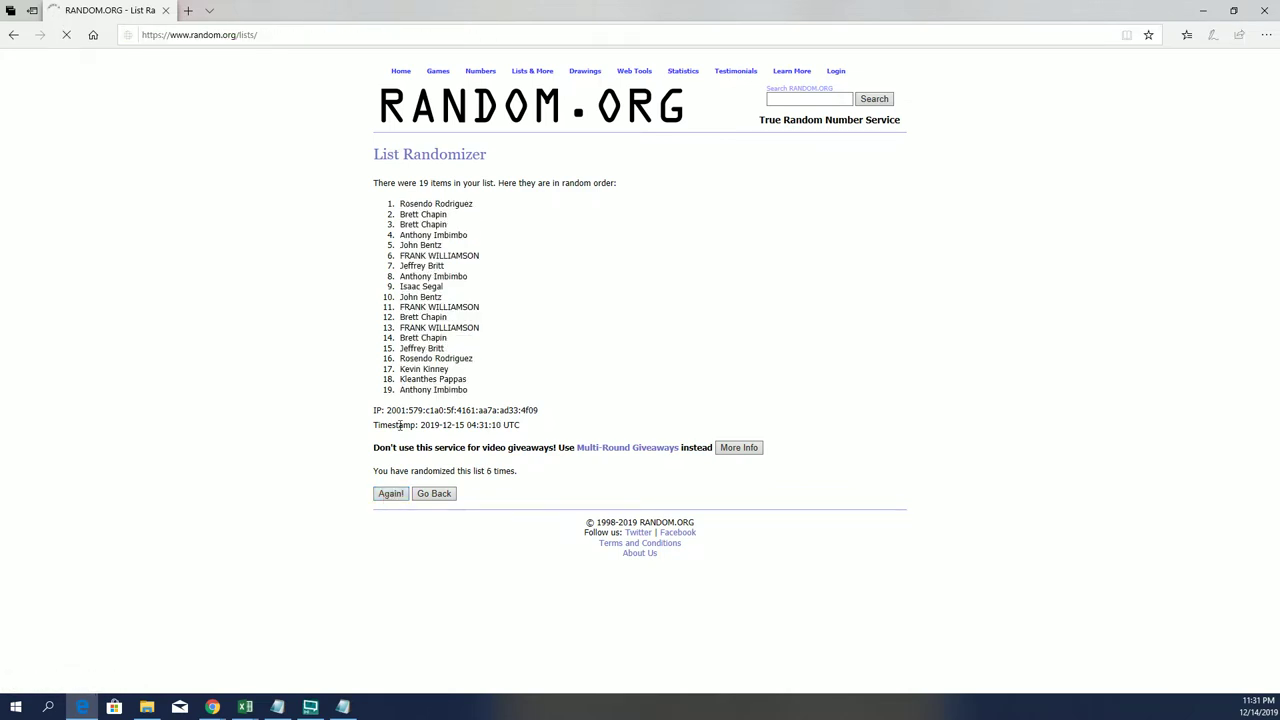
# Copy the randomized participant names into the Owners column of the HIT PARADE 86 87 FLEER workbook from A2 and narrow that column.
pyautogui.moveTo(403, 203); pyautogui.dragTo(501, 395)
pyautogui.rightClick(457, 280)
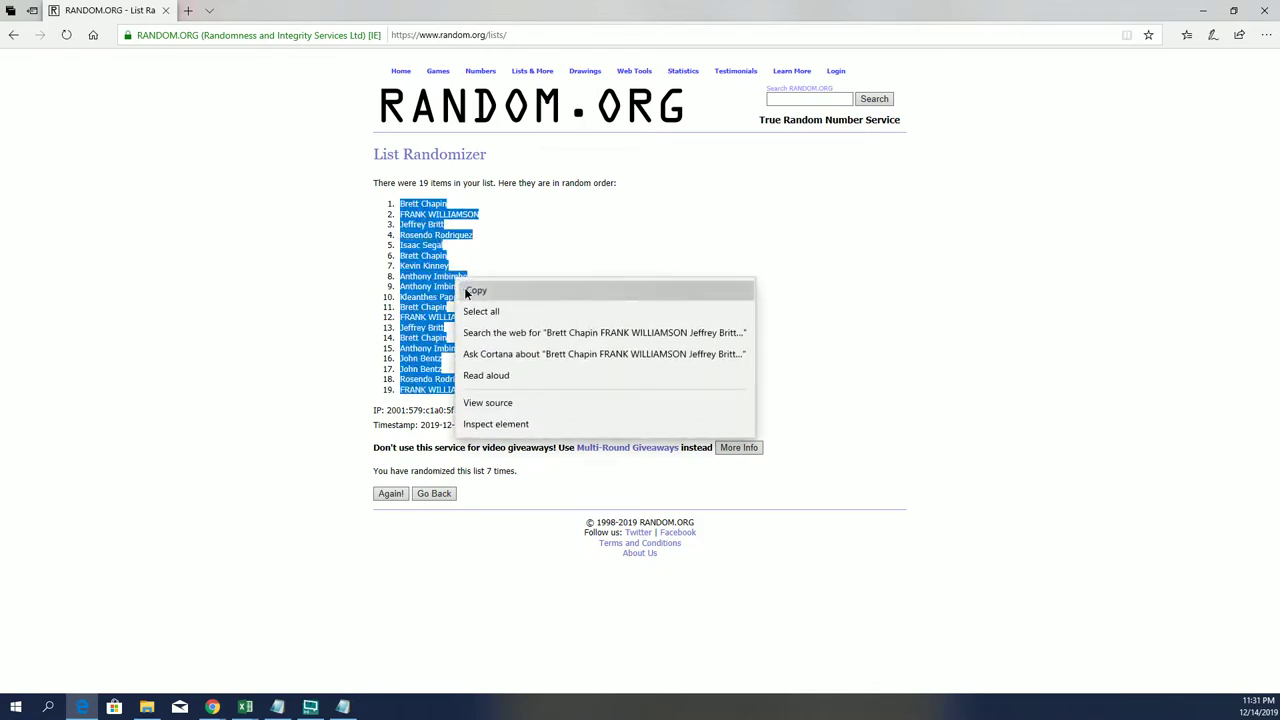
pyautogui.click(470, 290)
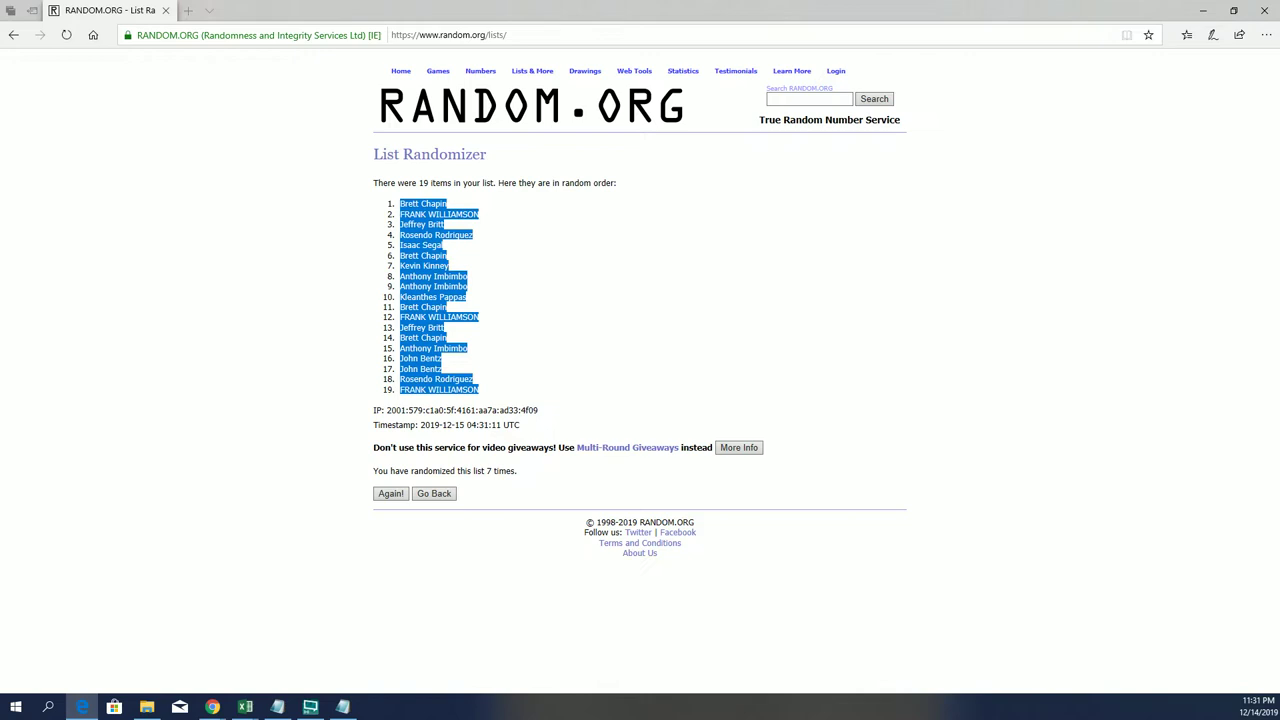
pyautogui.click(245, 707)
pyautogui.click(134, 173)
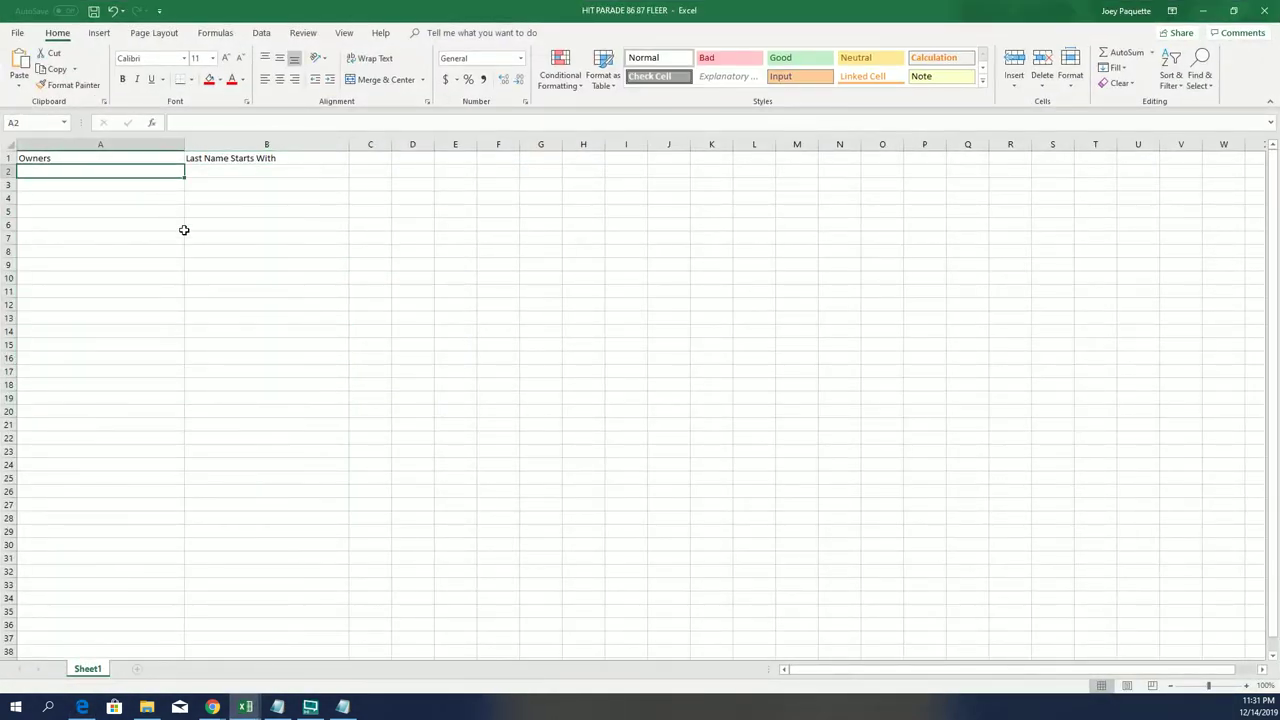
pyautogui.hotkey('ctrl', 'v')
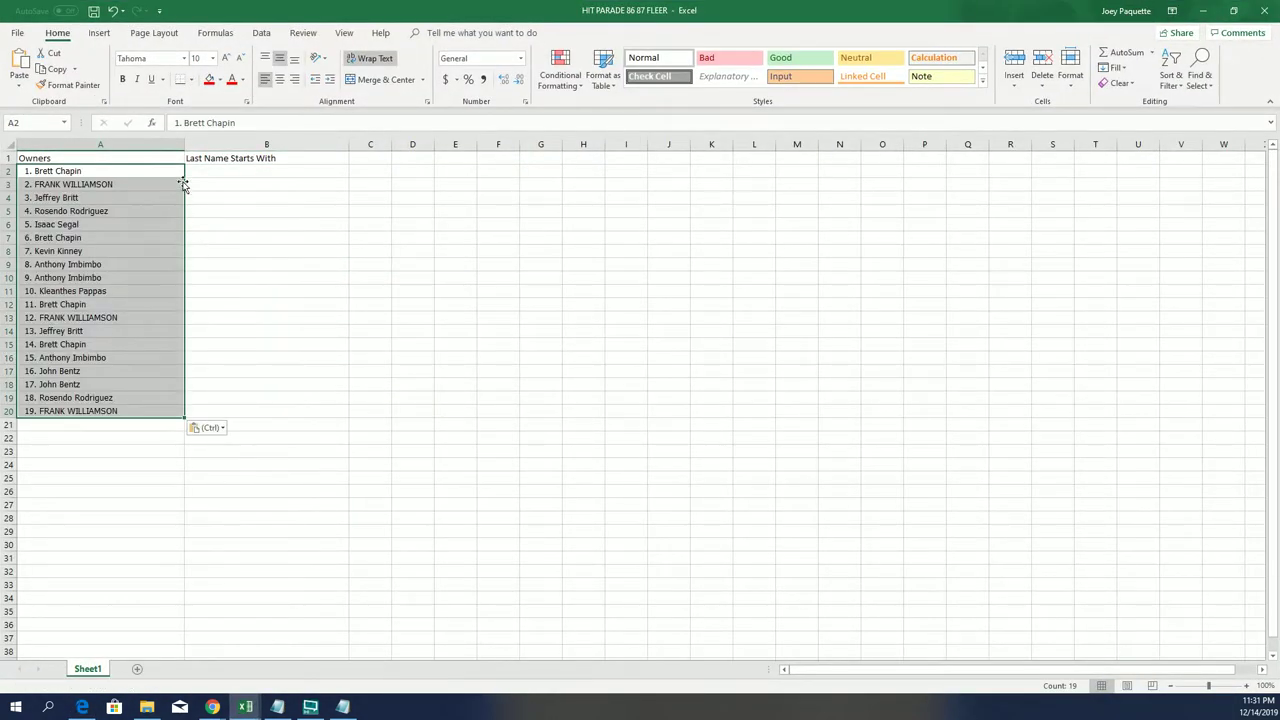
pyautogui.moveTo(182, 148); pyautogui.dragTo(140, 148)
pyautogui.click(196, 250)
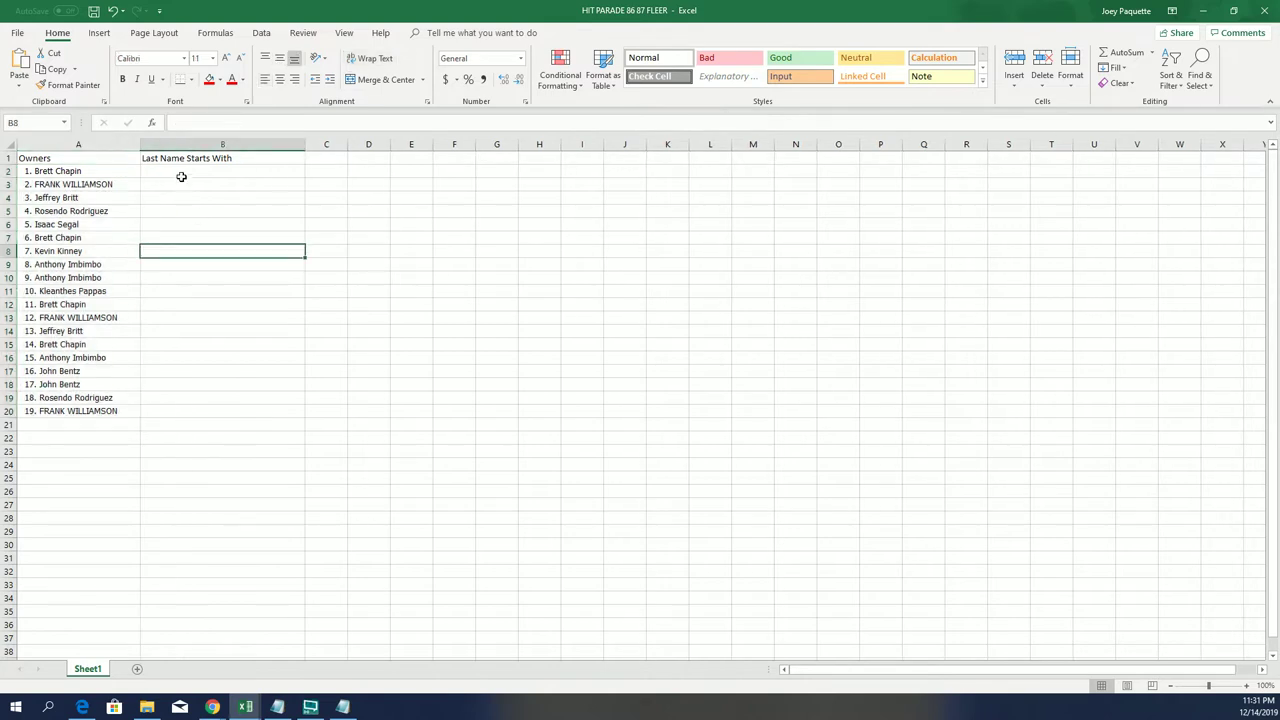
pyautogui.click(182, 172)
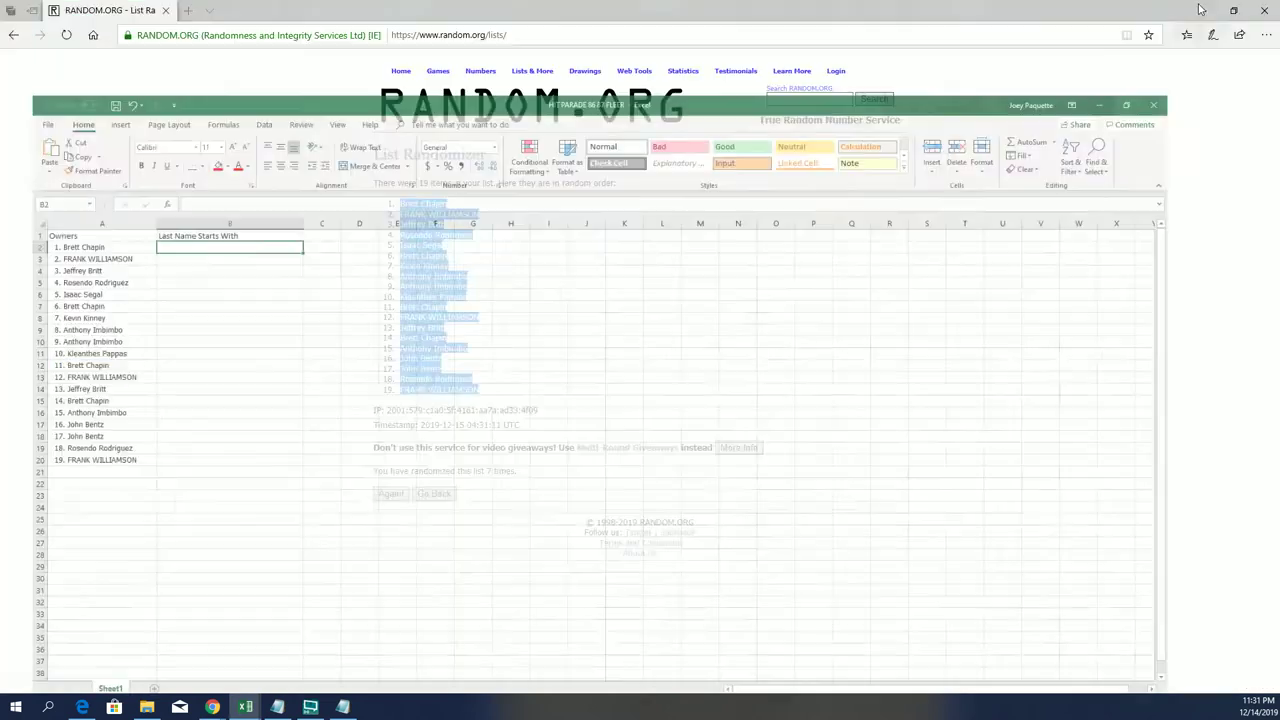
# Copy the letter spots A to W from the GRADED JORDAN QUEST note and paste them into a fresh List Randomizer form.
pyautogui.click(1203, 10)
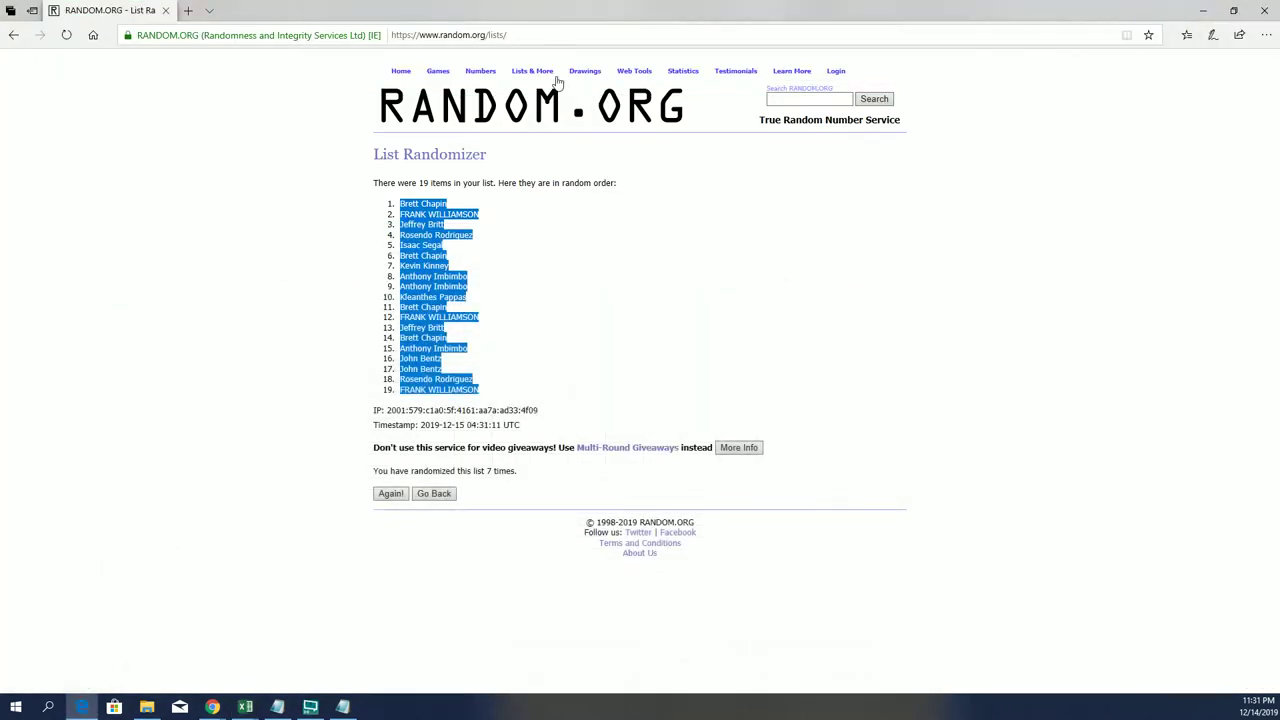
pyautogui.click(548, 86)
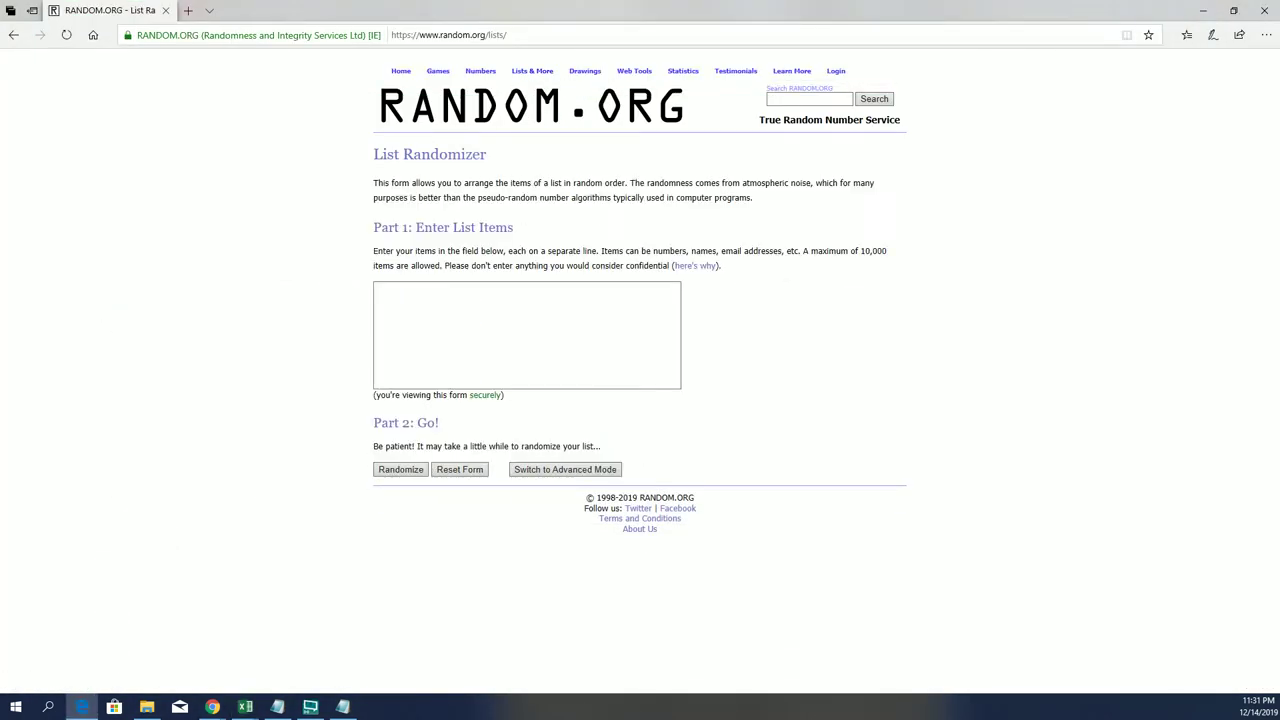
pyautogui.hotkey('alt', 'Tab')
pyautogui.click(805, 380)
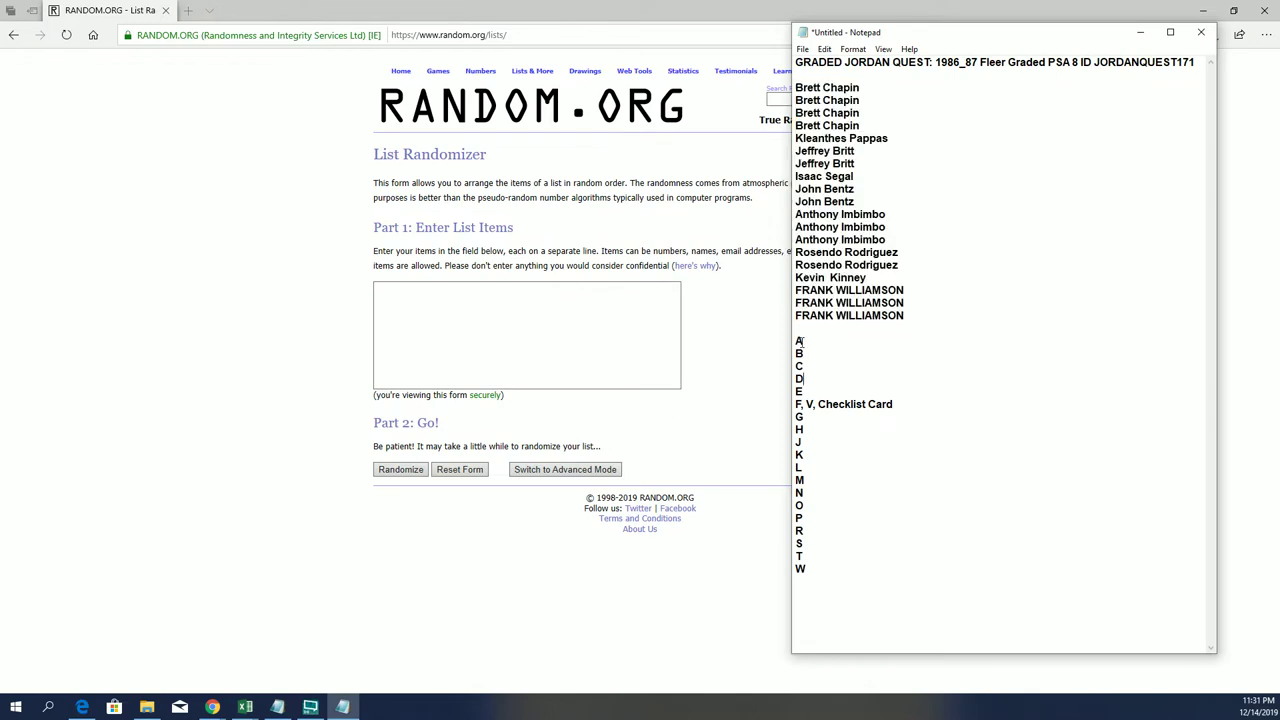
pyautogui.moveTo(800, 342); pyautogui.dragTo(802, 570)
pyautogui.rightClick(866, 366)
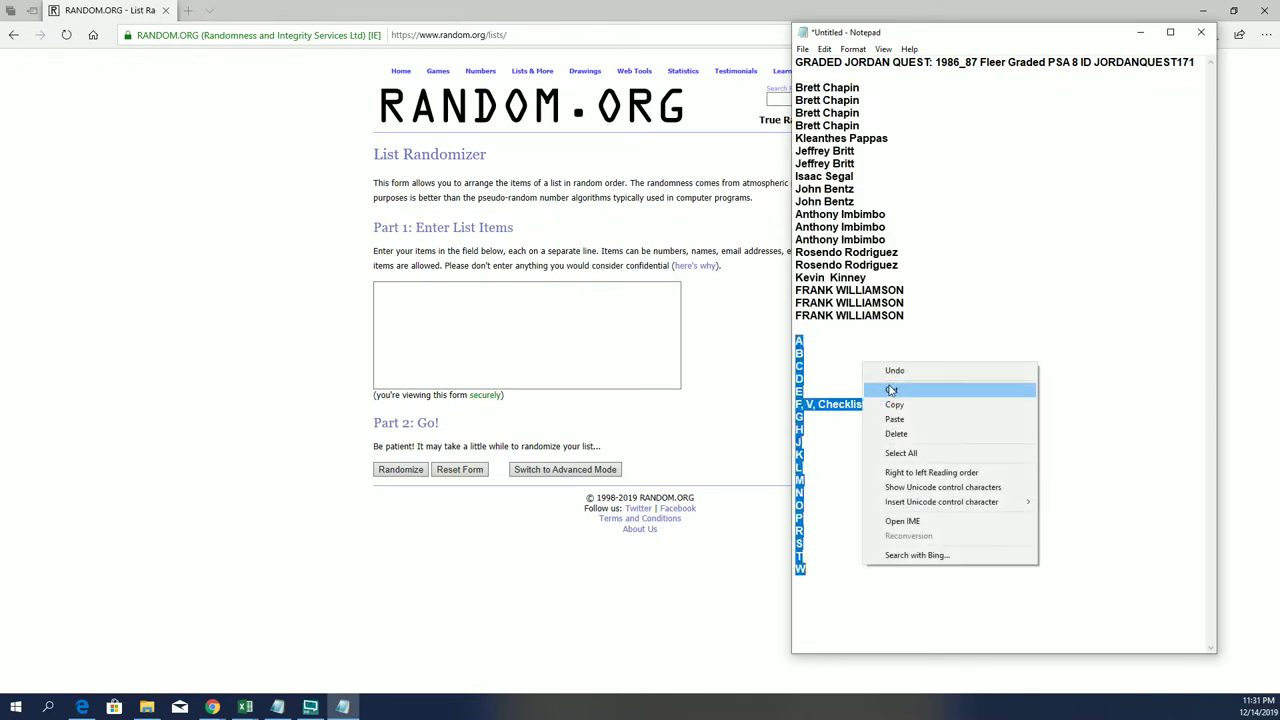
pyautogui.click(894, 404)
pyautogui.click(428, 308)
pyautogui.rightClick(428, 308)
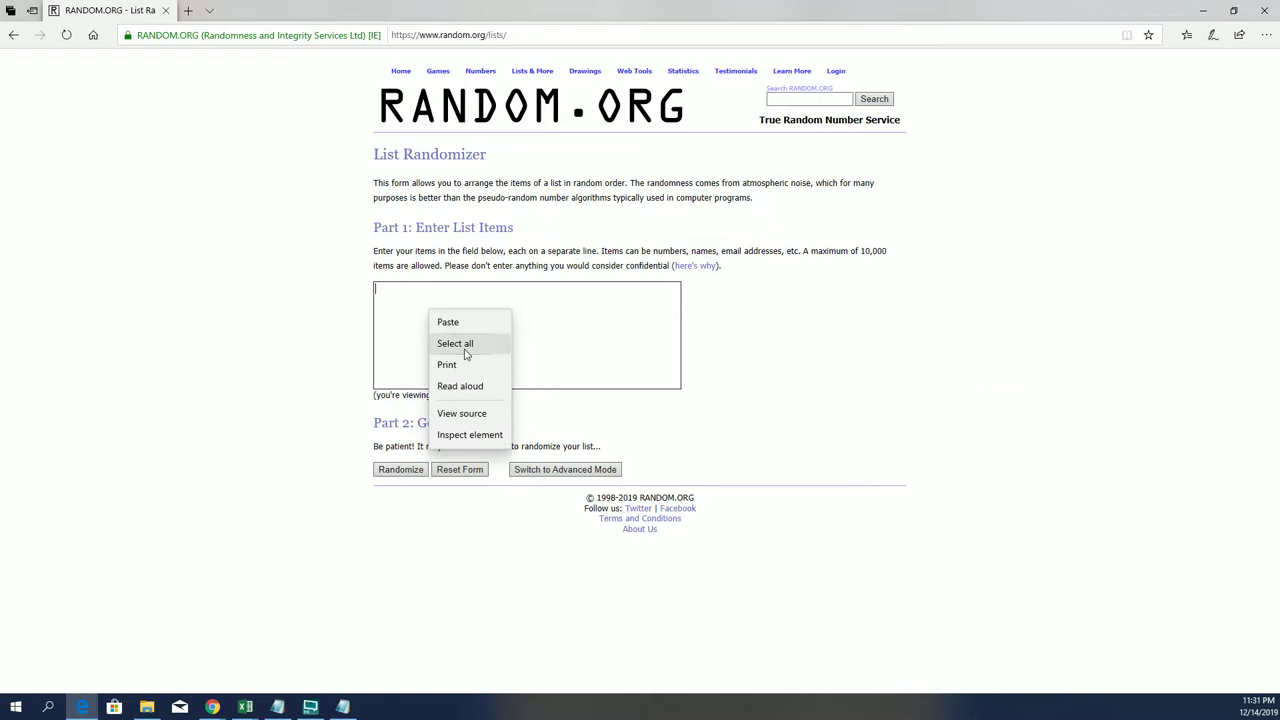
pyautogui.click(450, 323)
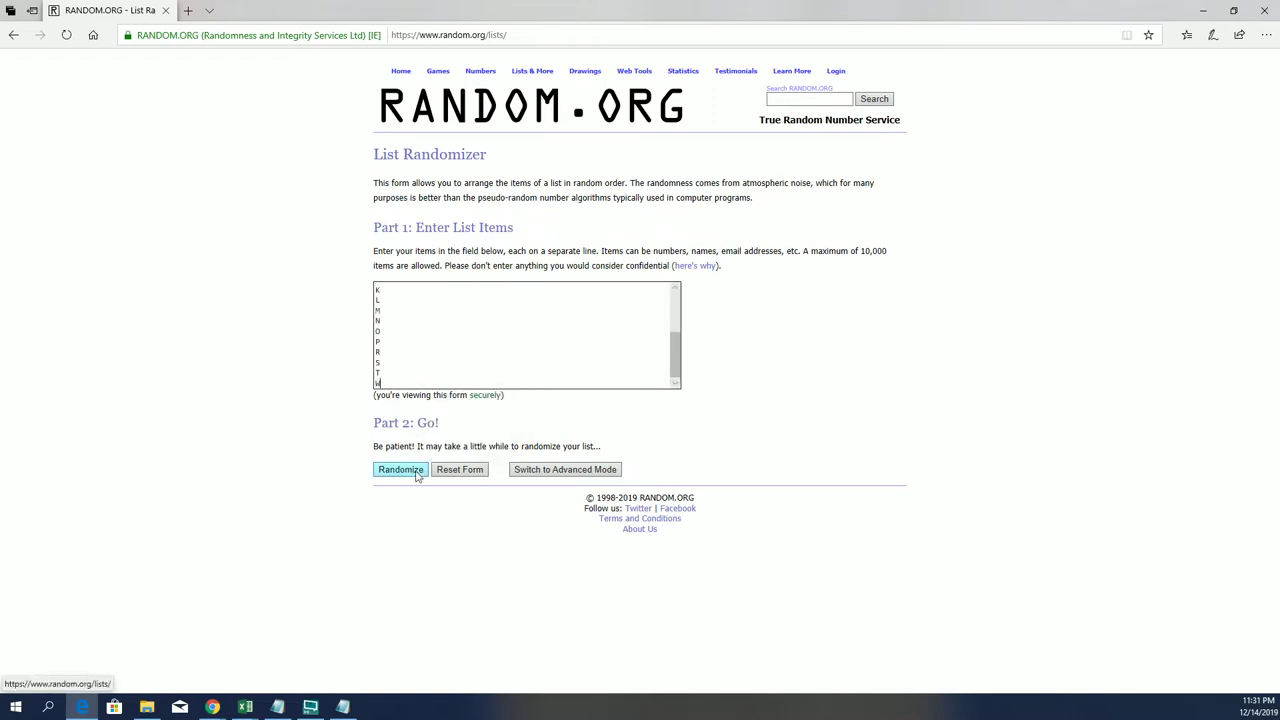
# Randomize the letter spot list seven times.
pyautogui.click(416, 474)
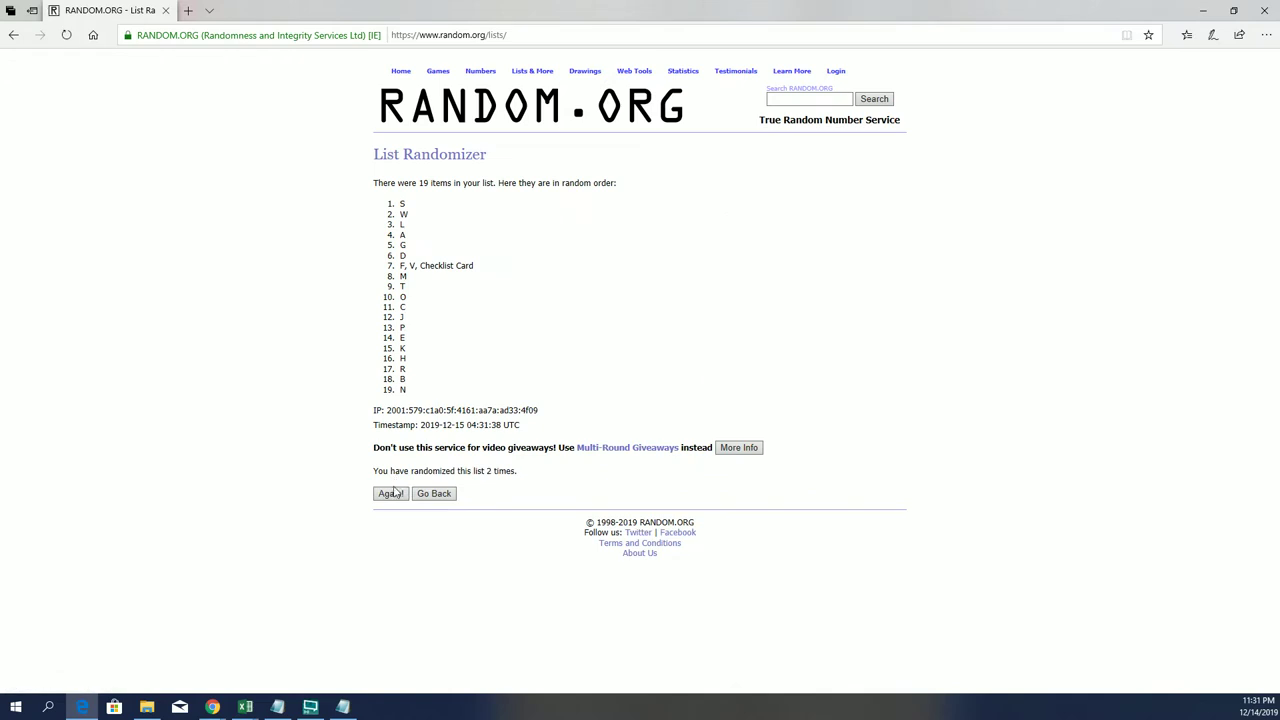
pyautogui.click(392, 494)
pyautogui.click(392, 494)
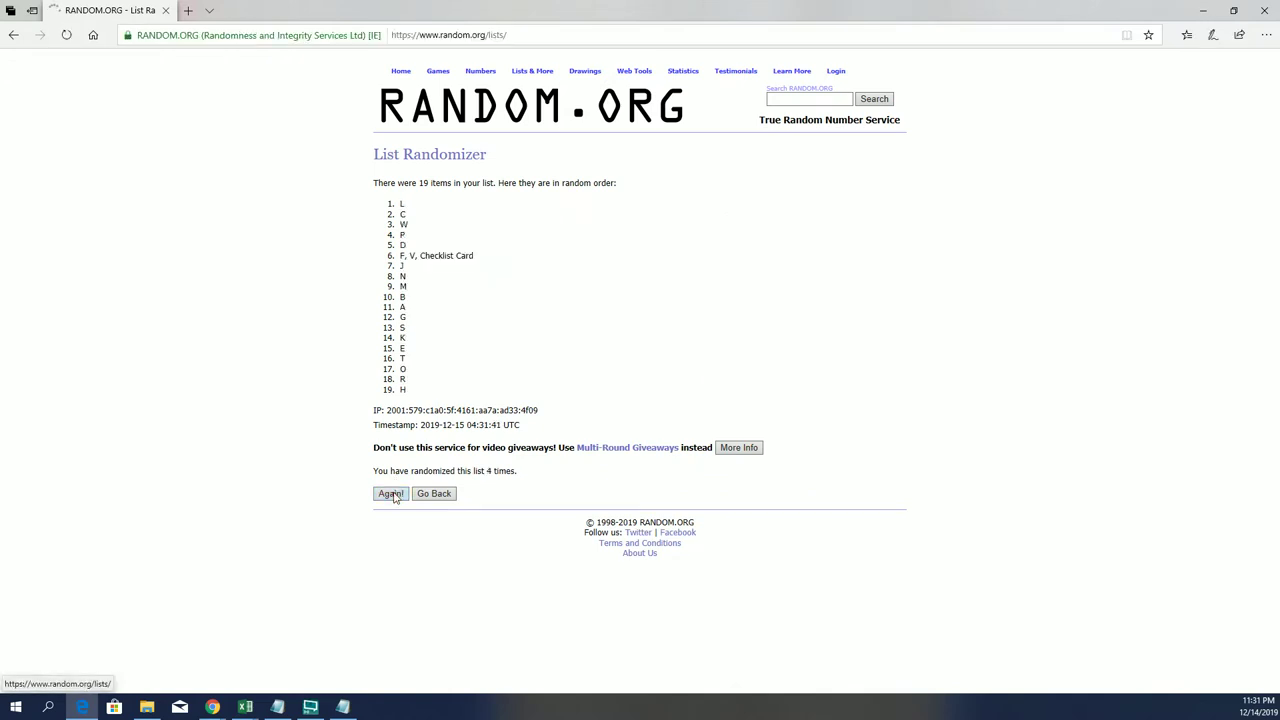
pyautogui.click(392, 494)
pyautogui.click(391, 494)
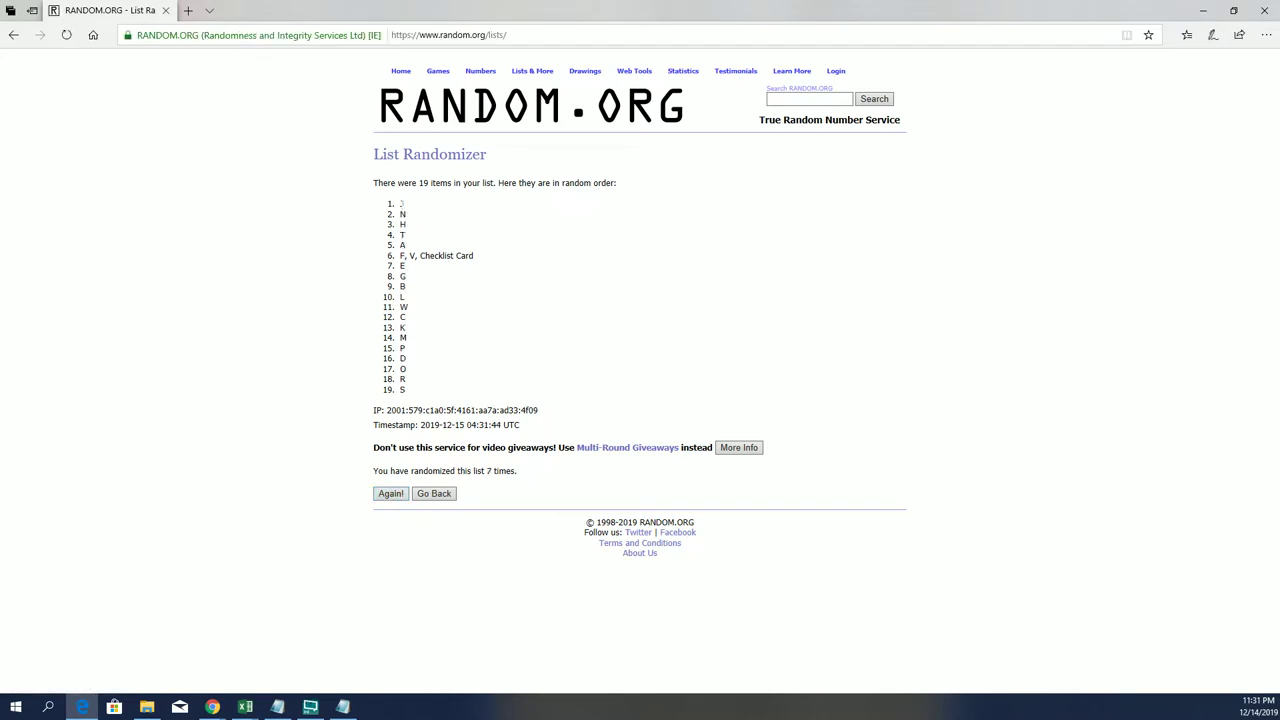
# Copy the randomized letter spots into the workbook's Last Name Starts With column, starting at B2.
pyautogui.moveTo(401, 203); pyautogui.dragTo(438, 358)
pyautogui.rightClick(436, 314)
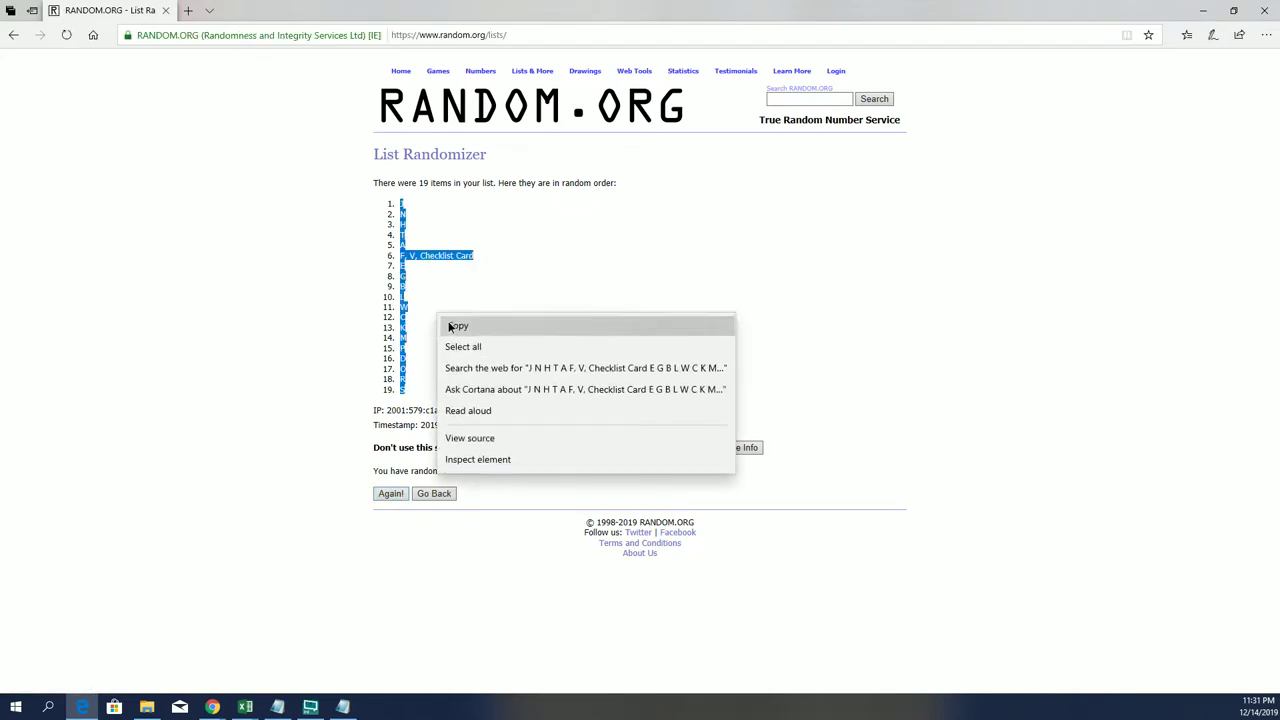
pyautogui.click(440, 325)
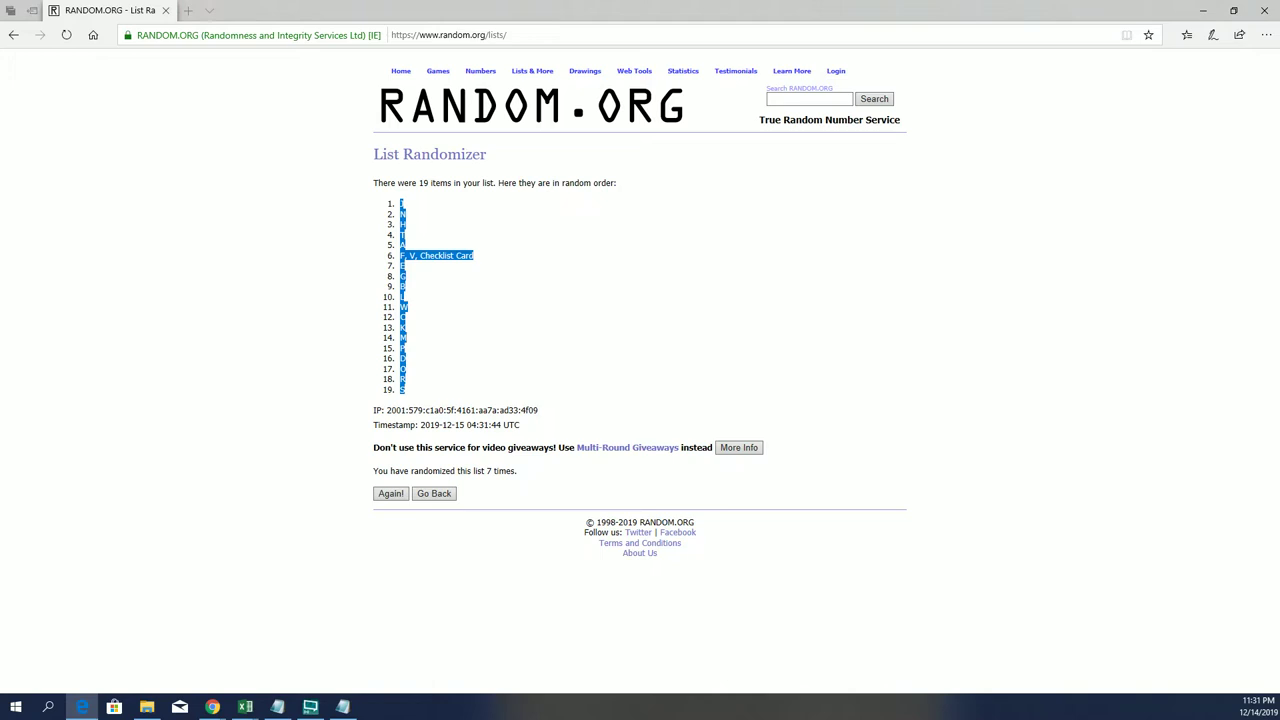
pyautogui.hotkey('alt', 'Tab')
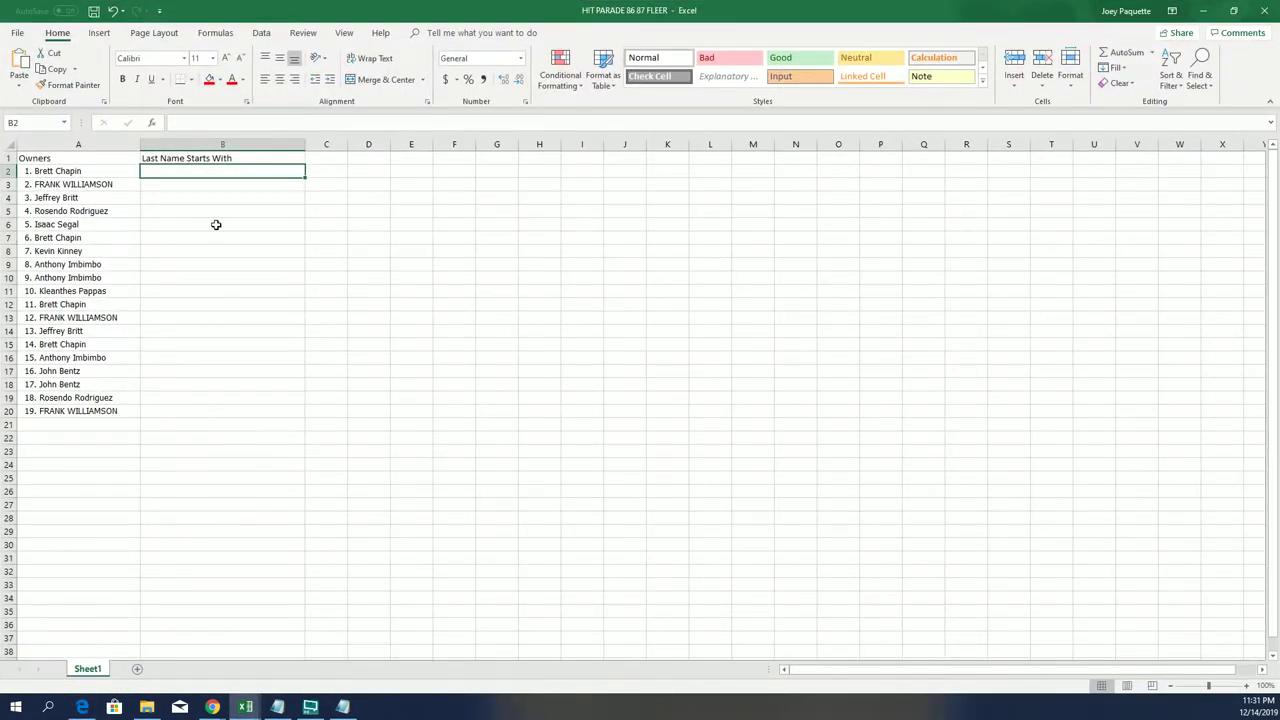
pyautogui.hotkey('ctrl', 'v')
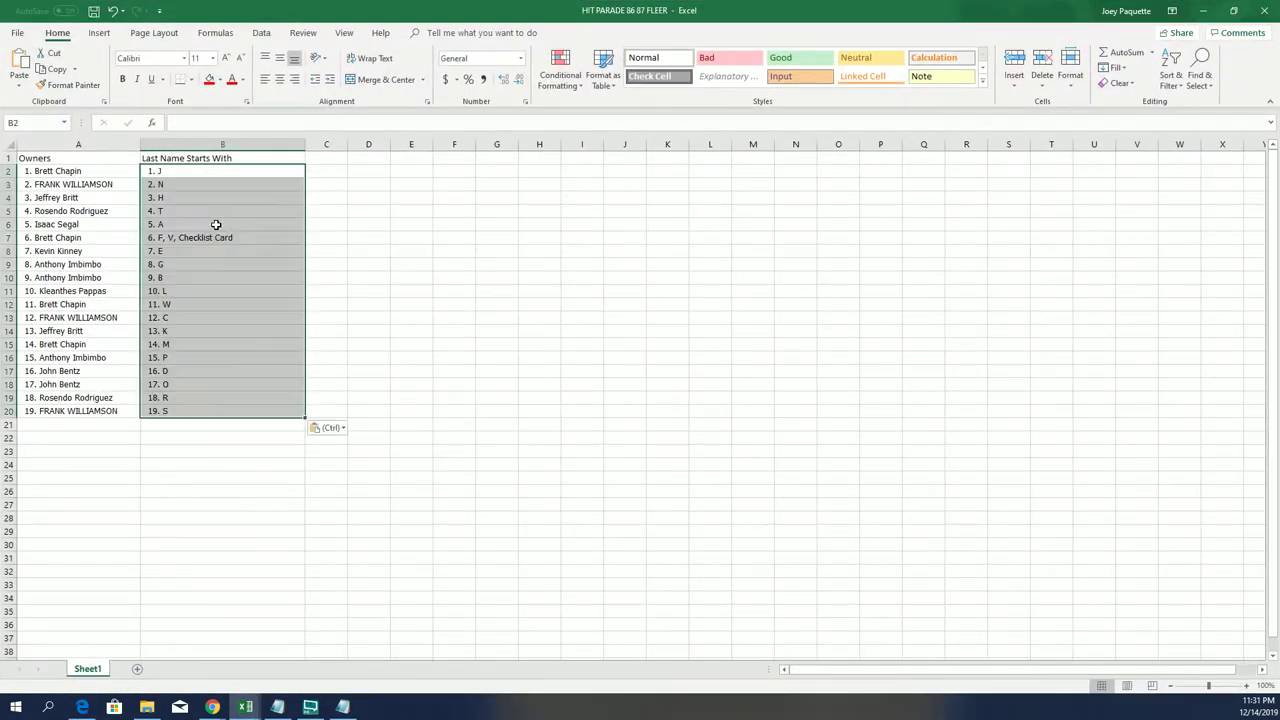
pyautogui.click(214, 225)
# Apply all borders to the cells of columns A and B.
pyautogui.moveTo(129, 147); pyautogui.dragTo(222, 147)
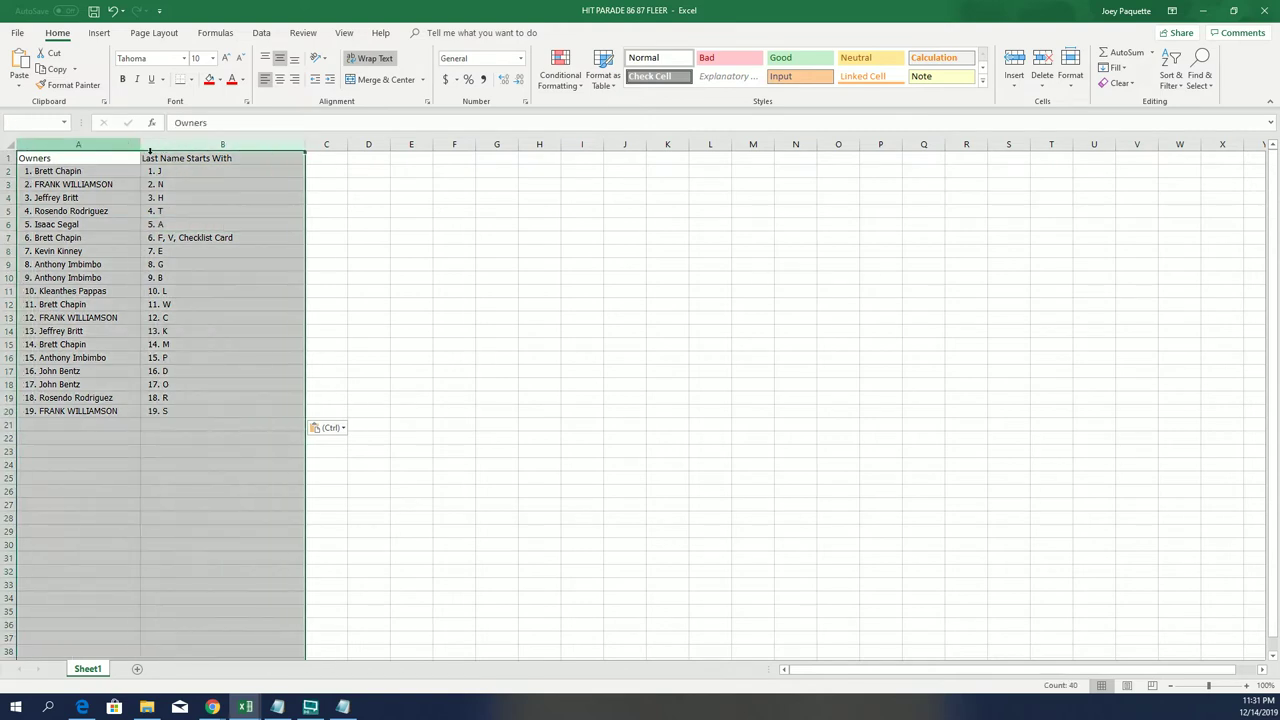
pyautogui.click(191, 79)
pyautogui.click(236, 195)
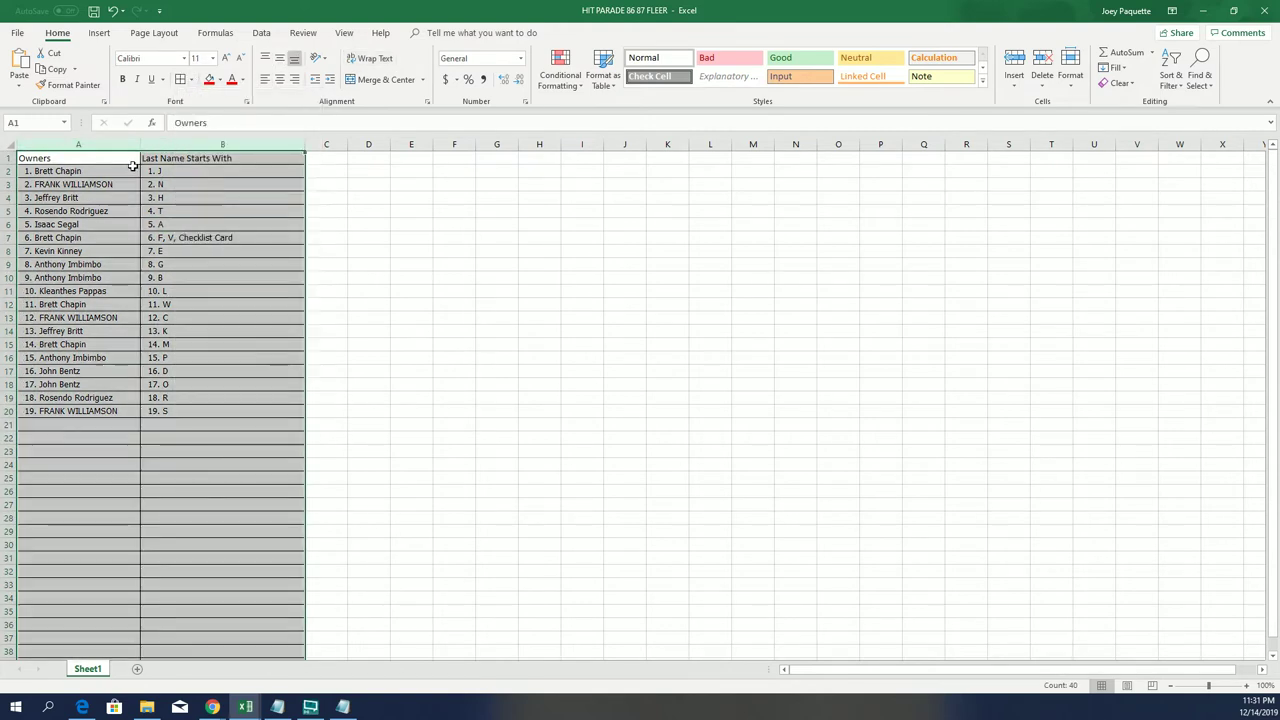
pyautogui.click(123, 171)
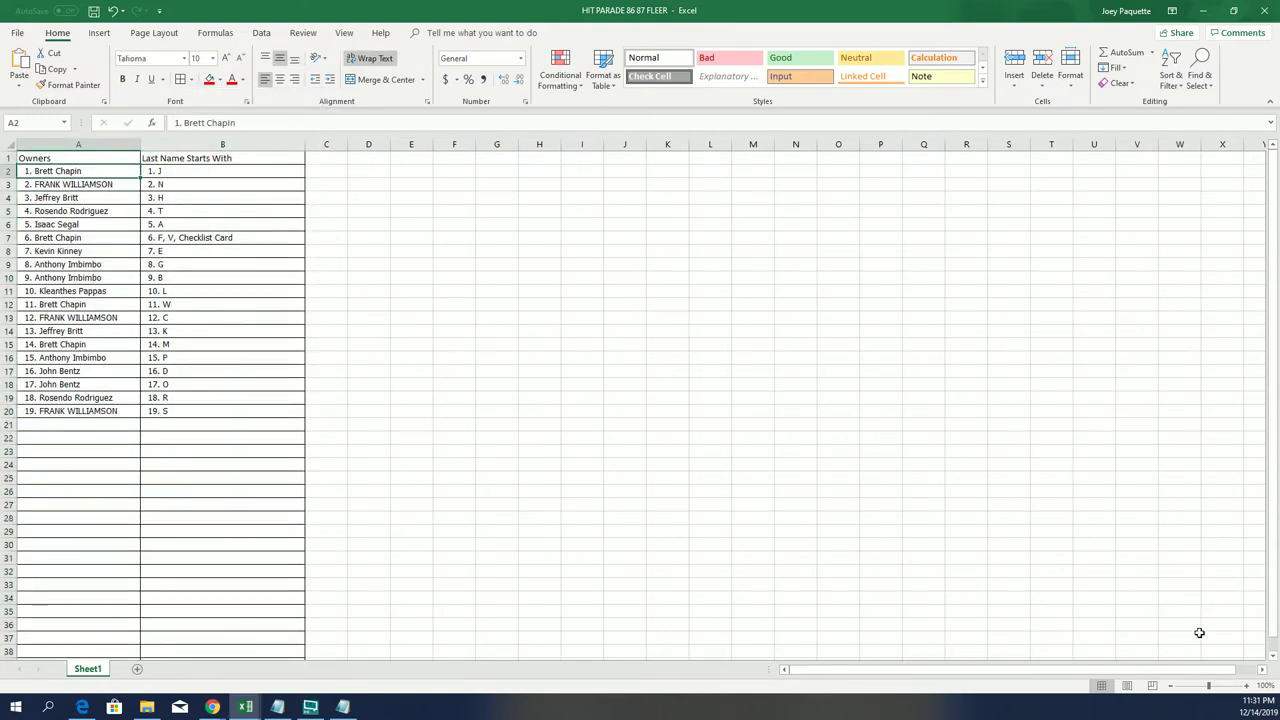
# Enlarge the worksheet view to 190% to read the owner and letter pairings.
pyautogui.click(1246, 685)
pyautogui.click(1246, 685)
pyautogui.click(1246, 685)
pyautogui.click(1246, 685)
pyautogui.click(1246, 685)
pyautogui.click(1246, 685)
pyautogui.click(1246, 685)
pyautogui.click(1246, 685)
pyautogui.click(1246, 685)
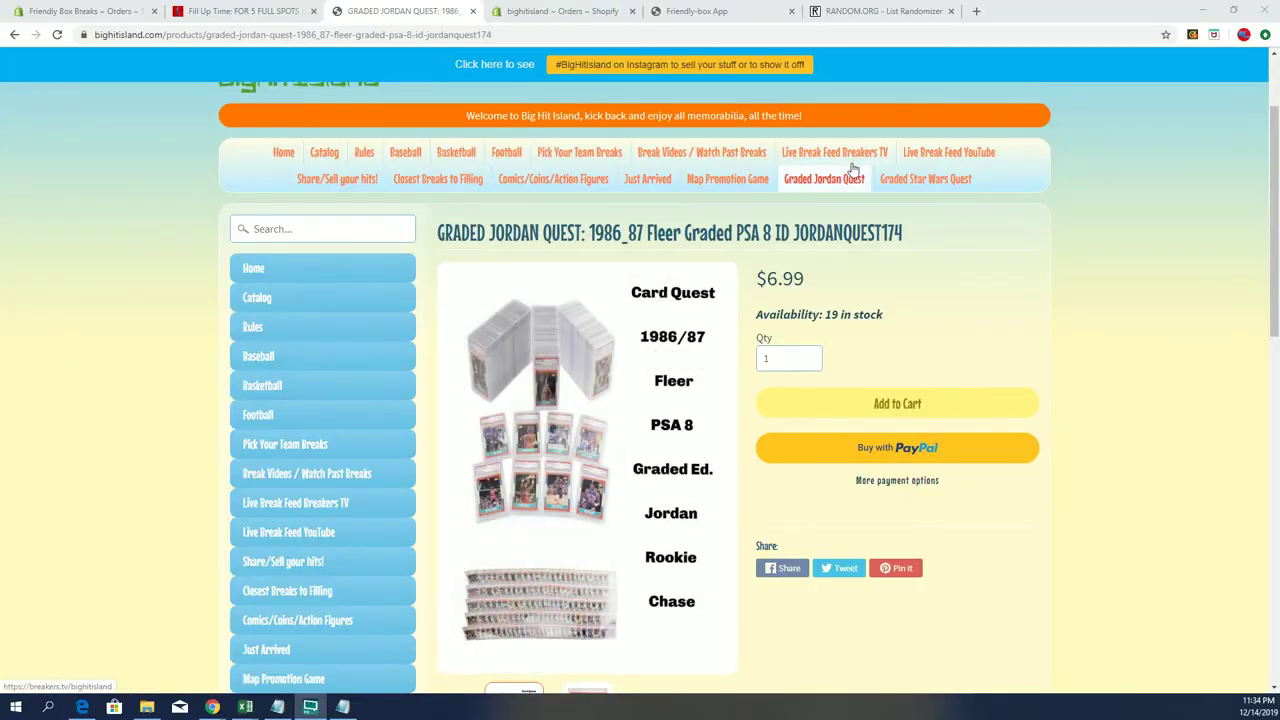
# Open the Graded Jordan Quest collection on the Big Hit Island site and examine the Magic Johnson chase photo and its ticket holder list.
pyautogui.click(845, 176)
pyautogui.scroll(-15, 718, 232)
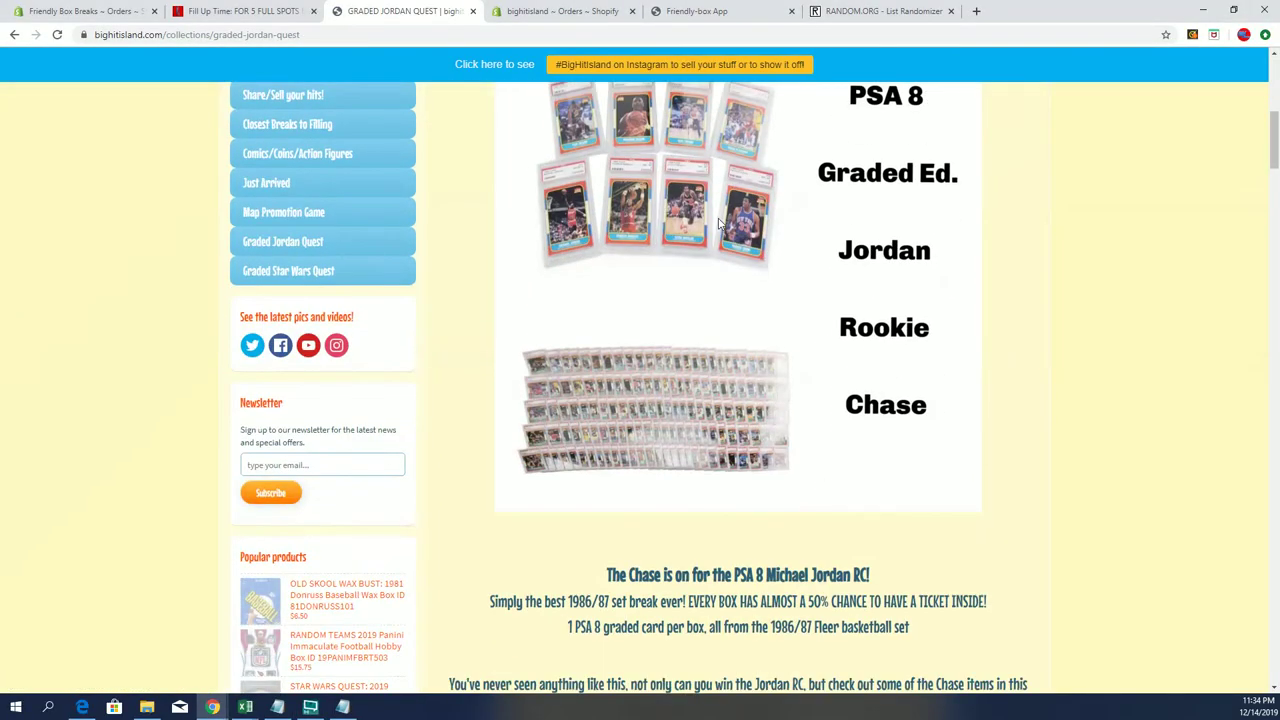
pyautogui.scroll(-15, 718, 224)
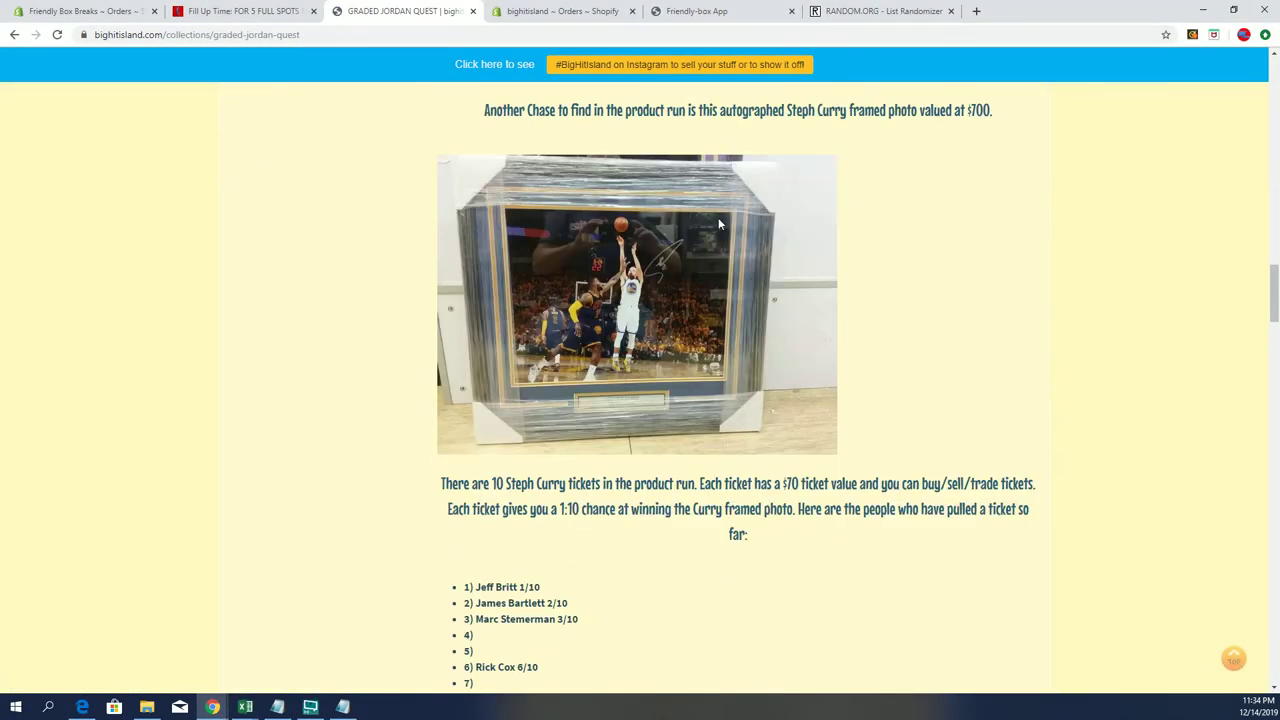
pyautogui.scroll(-10, 718, 224)
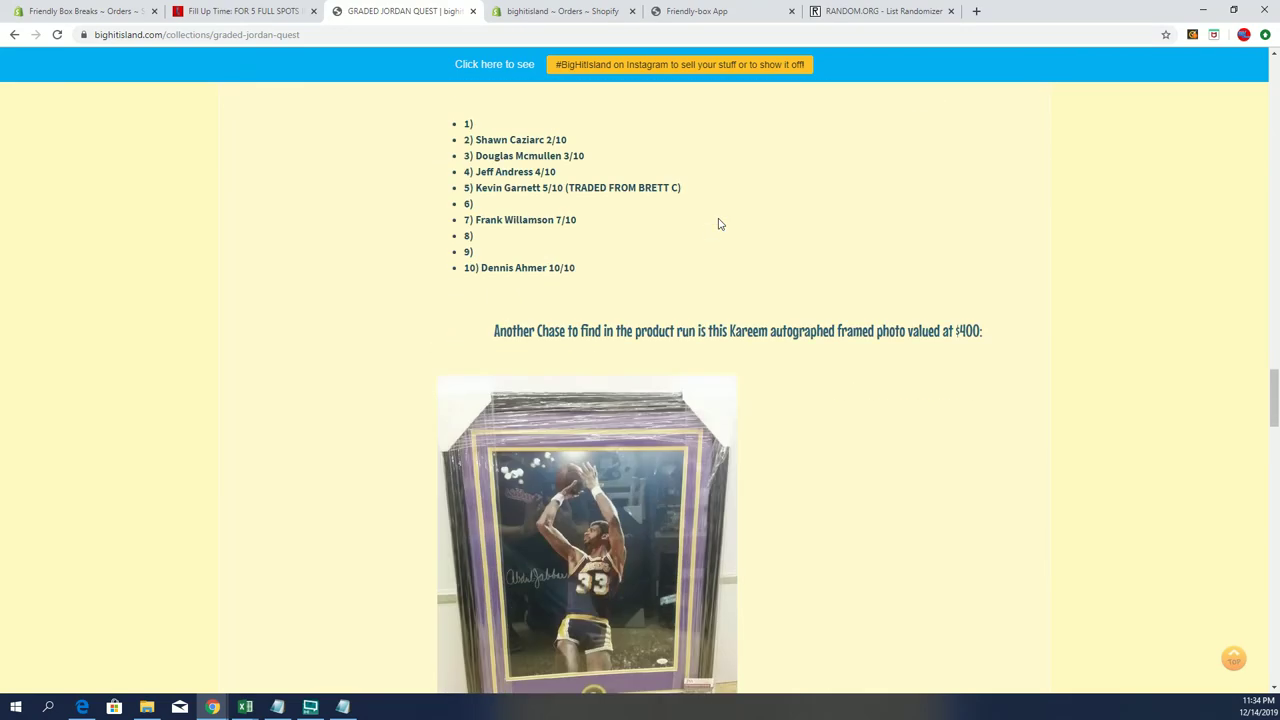
pyautogui.scroll(-5, 718, 224)
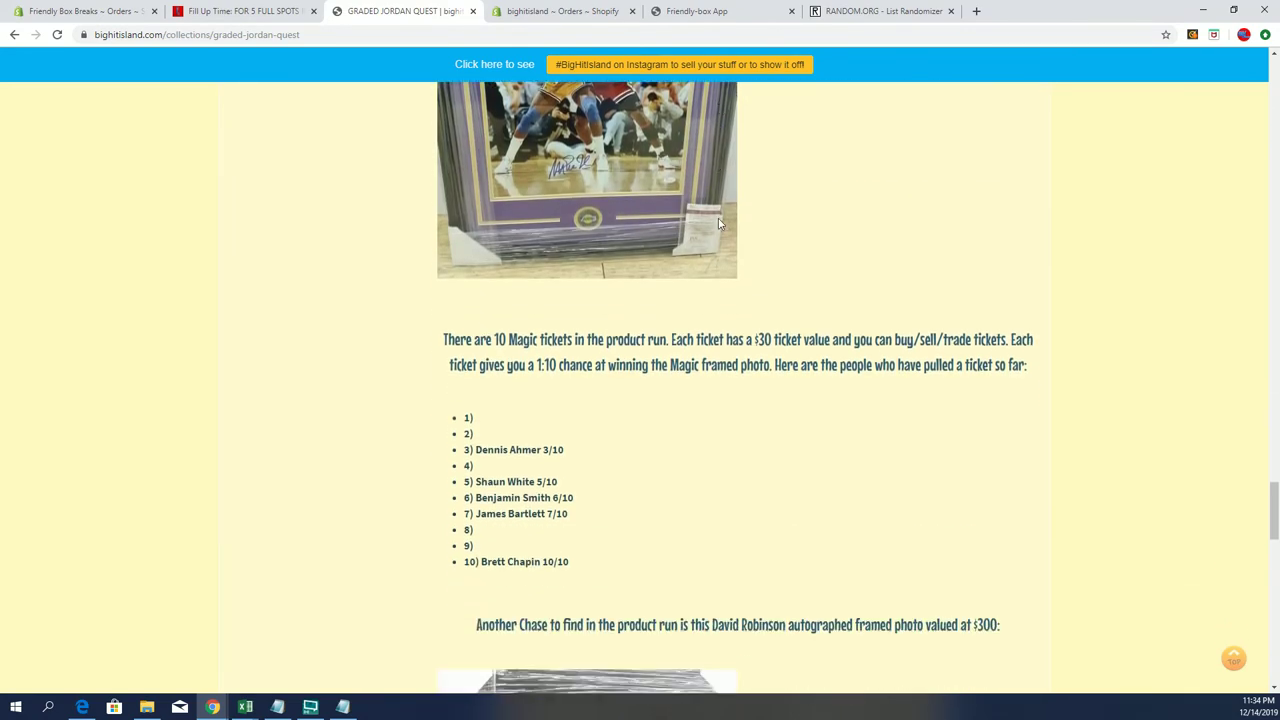
pyautogui.scroll(1, 718, 224)
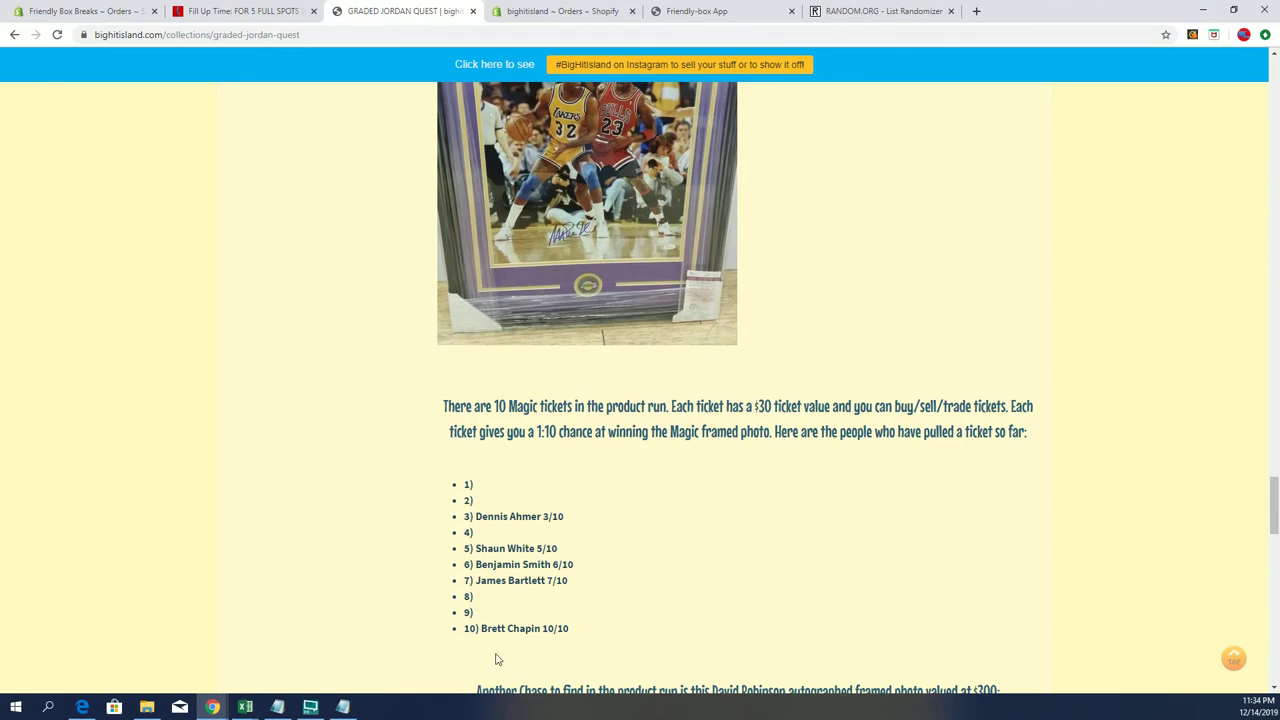
pyautogui.moveTo(572, 630); pyautogui.dragTo(480, 630)
pyautogui.click(575, 613)
pyautogui.scroll(1, 632, 397)
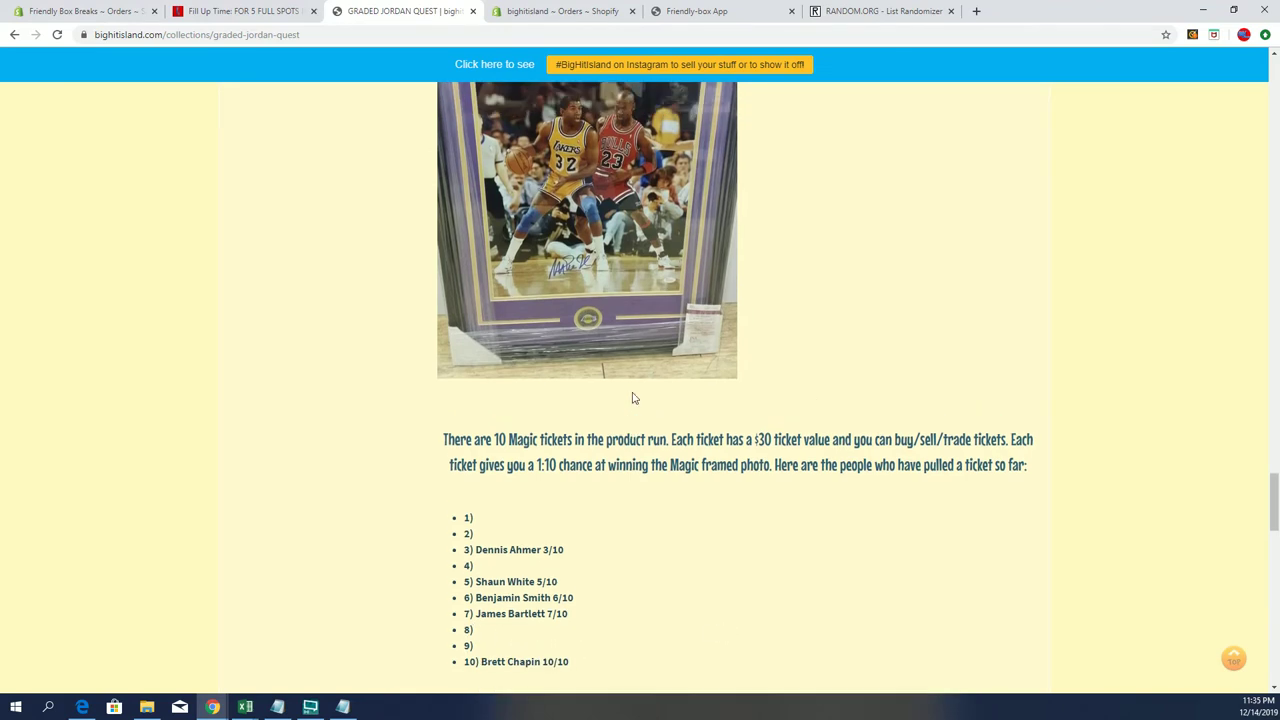
pyautogui.scroll(2, 683, 425)
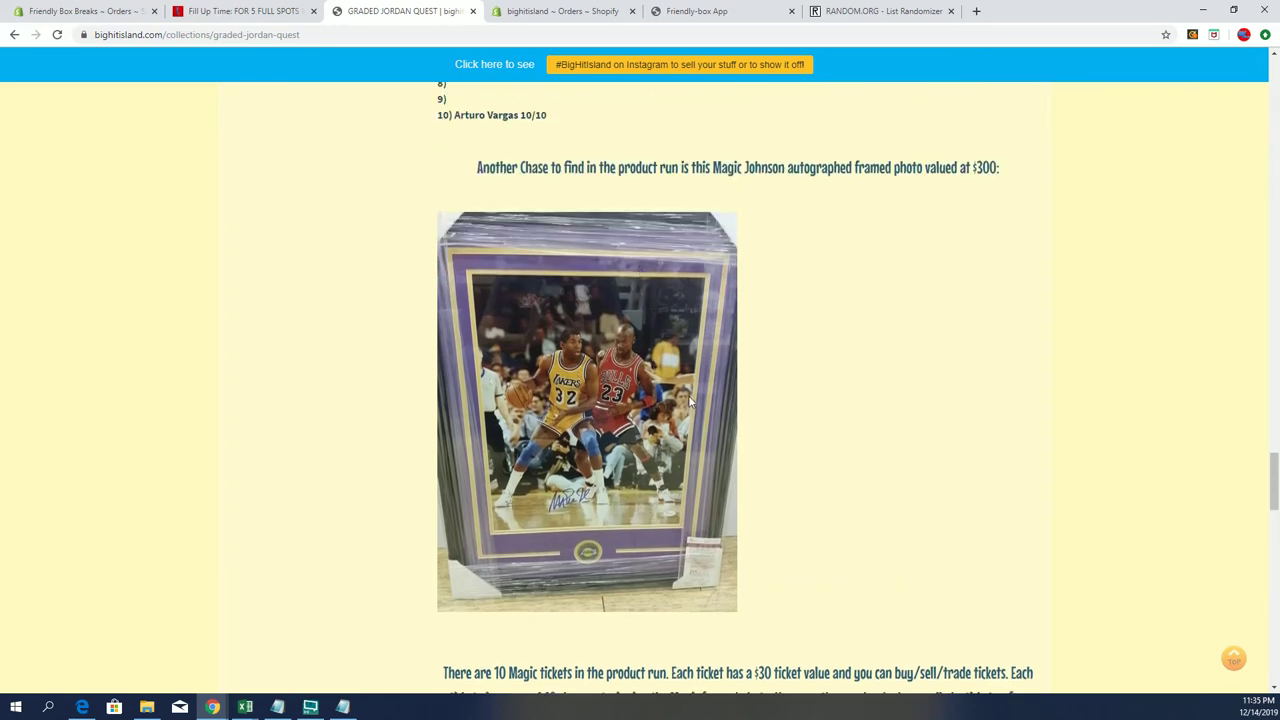
pyautogui.scroll(-5, 689, 403)
pyautogui.scroll(2, 689, 403)
pyautogui.scroll(-8, 689, 403)
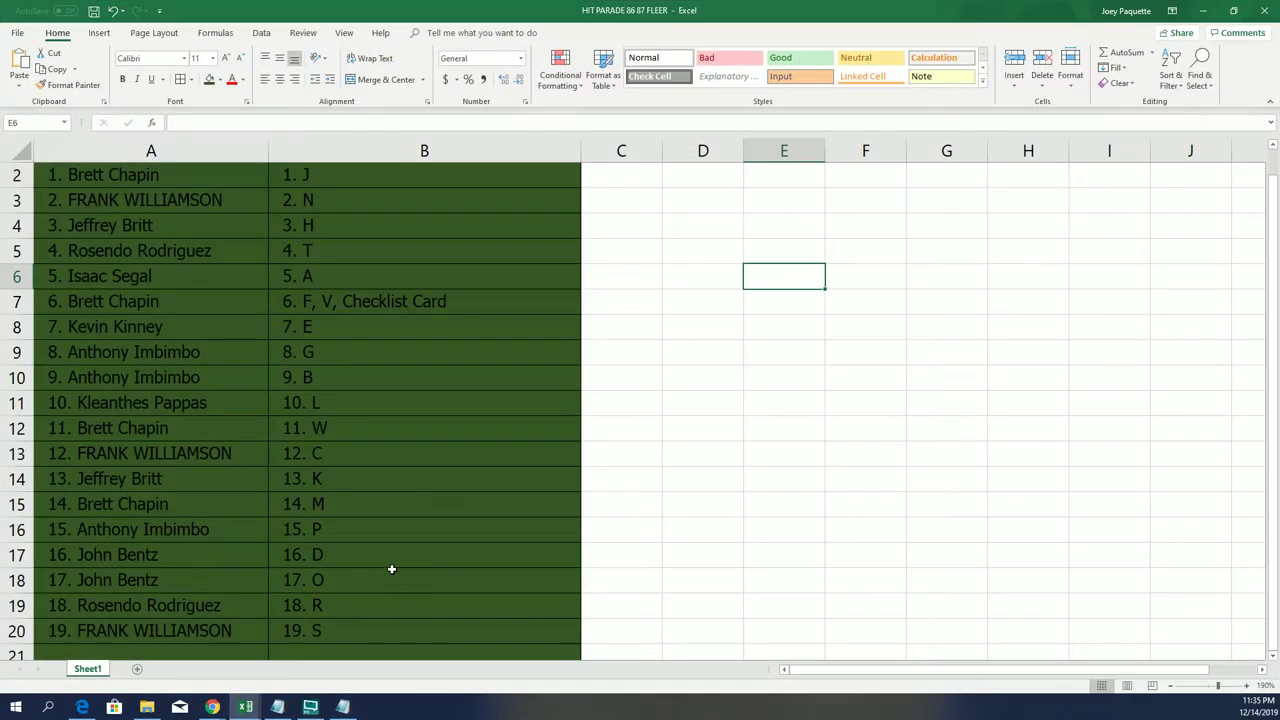
# Copy the numbered owner names from A2:A20 of the workbook into the list items field of the RANDOM.ORG List Randomizer.
pyautogui.click(337, 403)
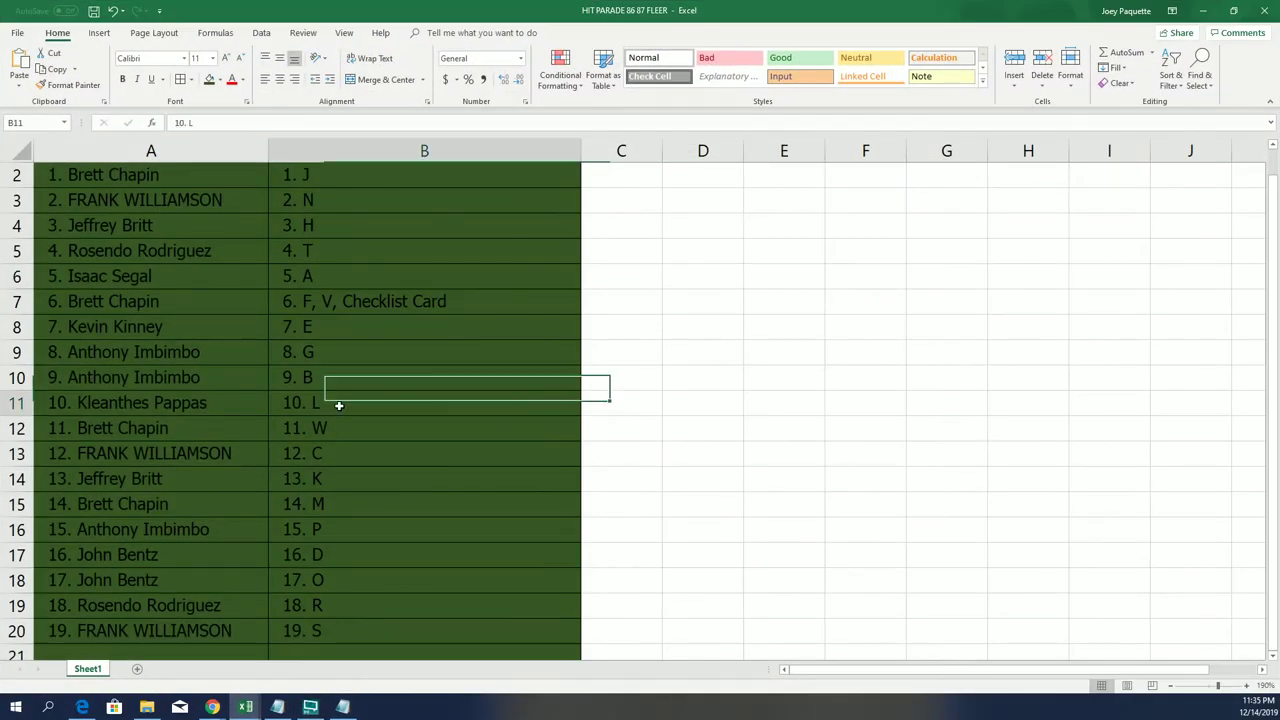
pyautogui.moveTo(214, 171); pyautogui.dragTo(191, 626)
pyautogui.rightClick(191, 626)
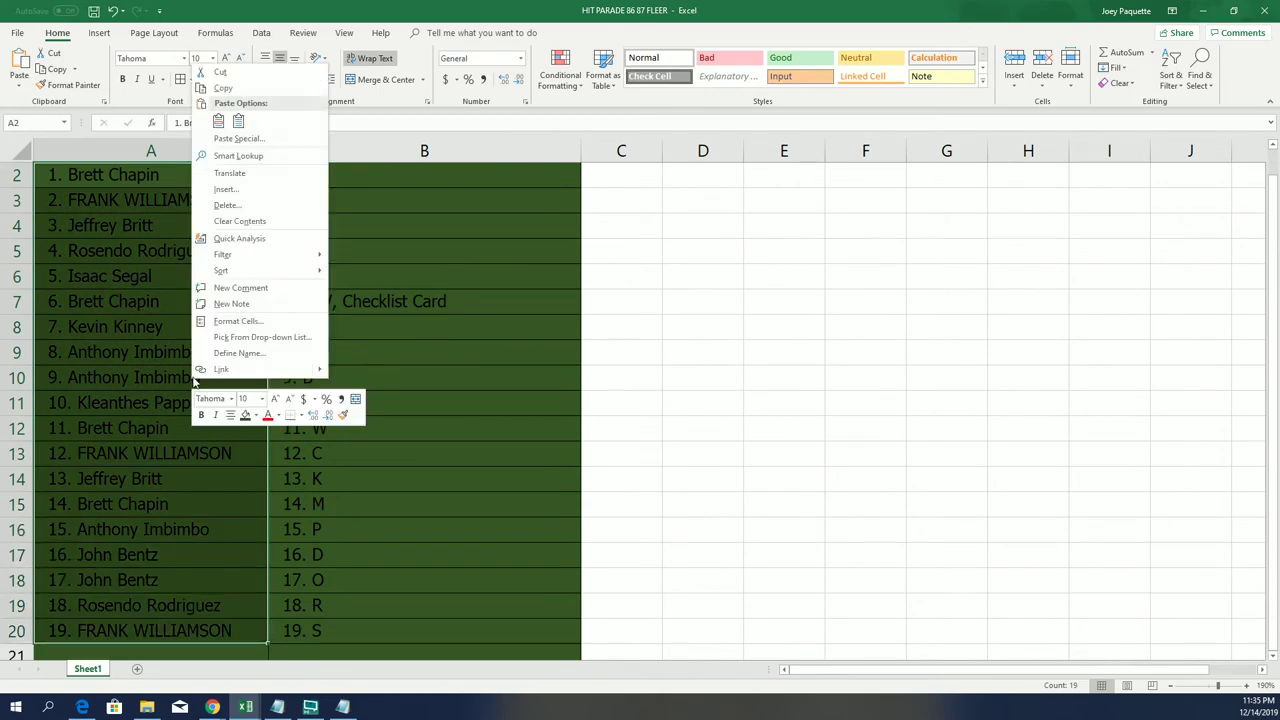
pyautogui.click(246, 95)
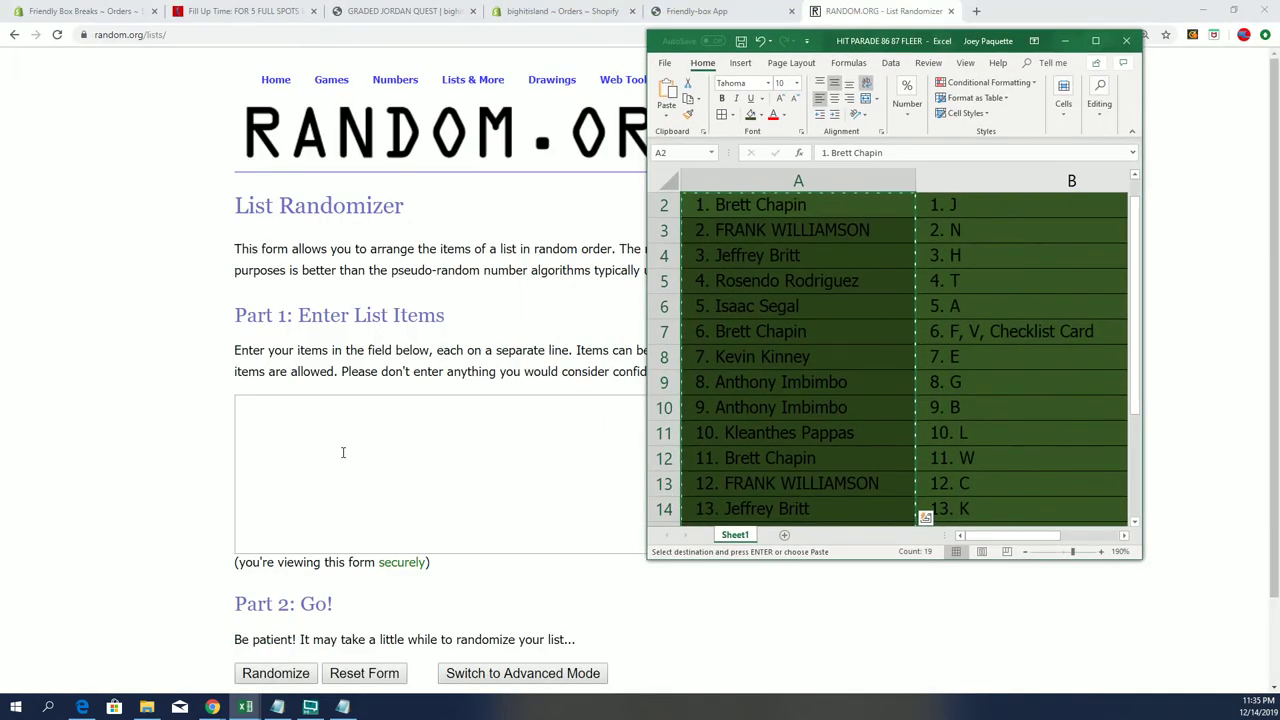
pyautogui.rightClick(337, 418)
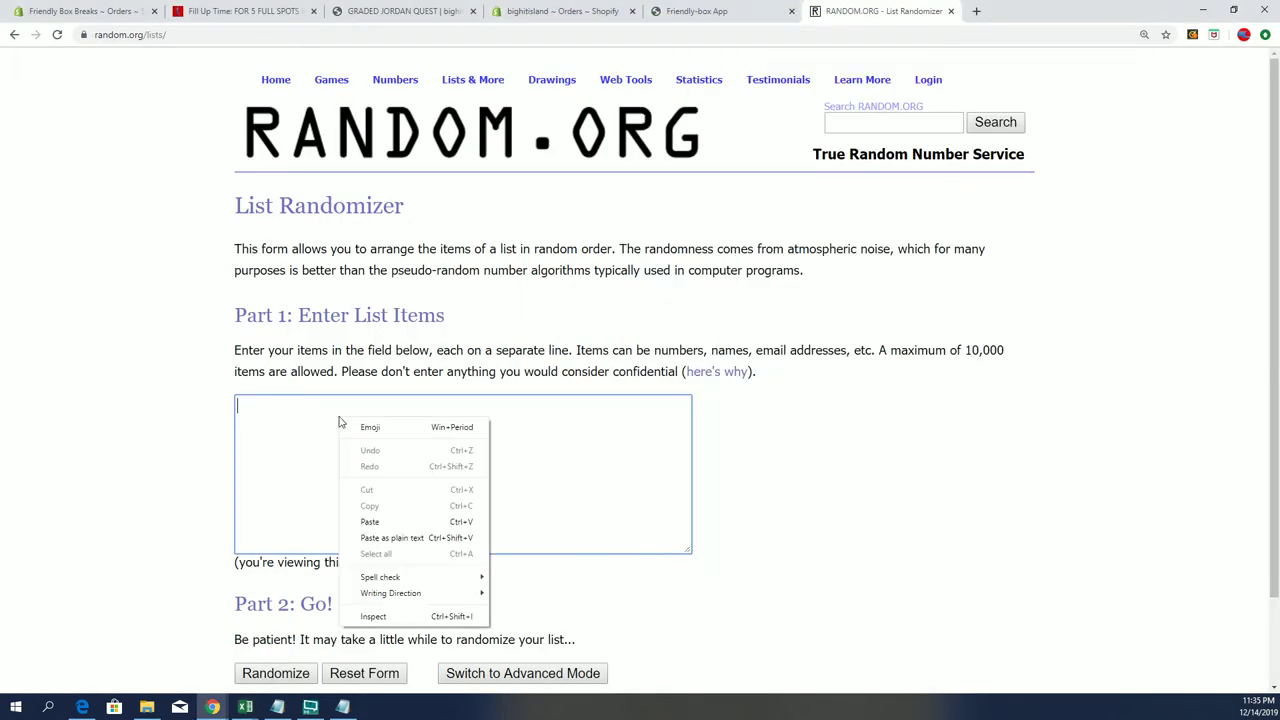
pyautogui.click(420, 534)
pyautogui.scroll(3, 434, 412)
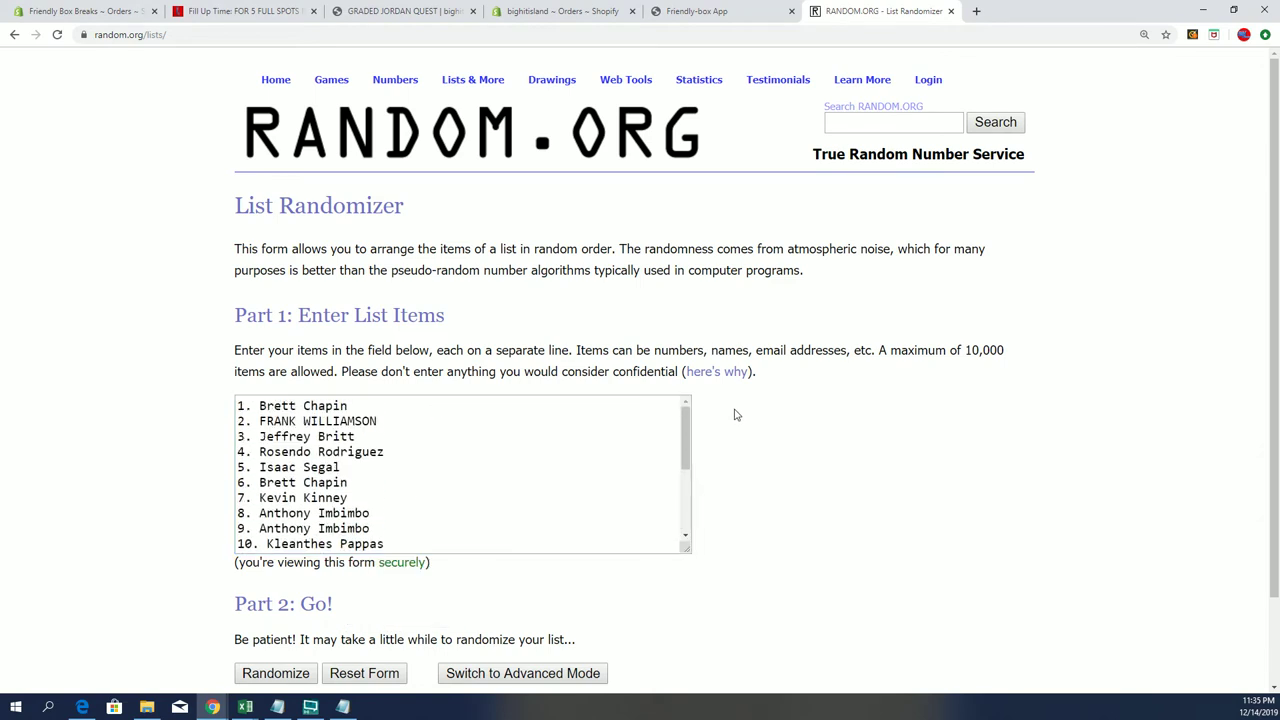
# Randomize the list of owner names seven times in a row.
pyautogui.scroll(-1, 731, 414)
pyautogui.click(276, 574)
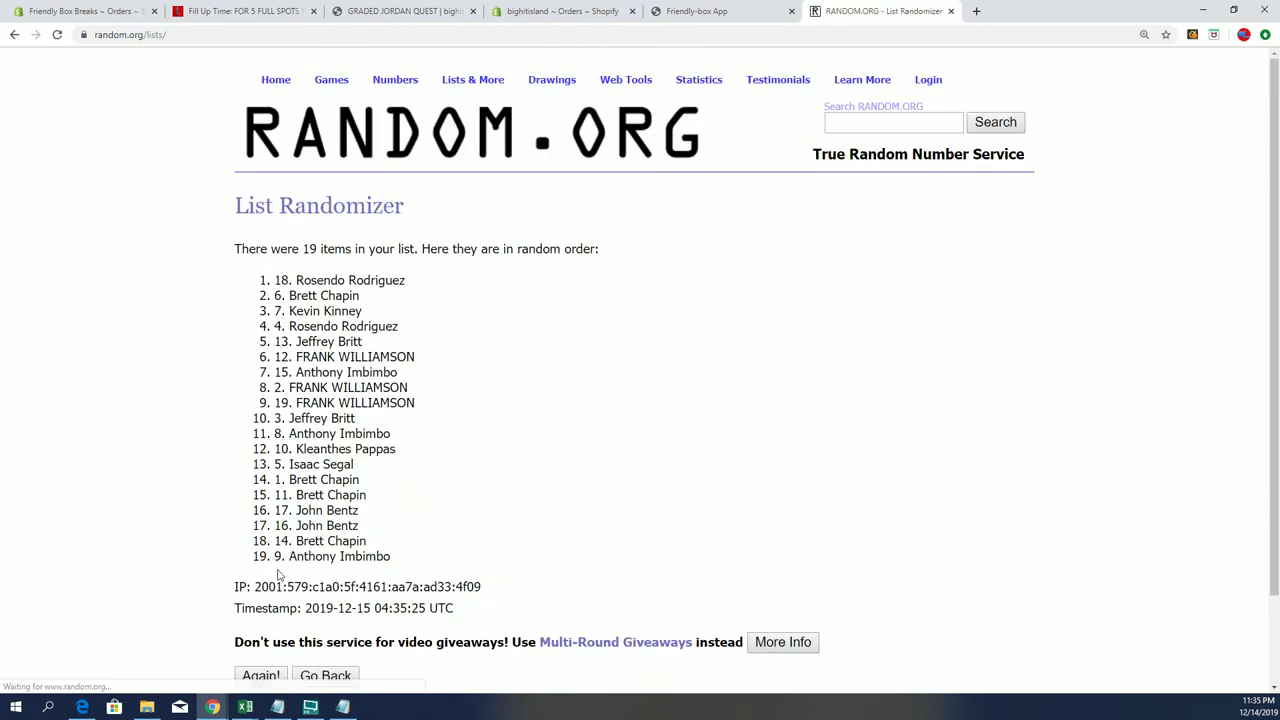
pyautogui.scroll(-1, 268, 585)
pyautogui.click(262, 574)
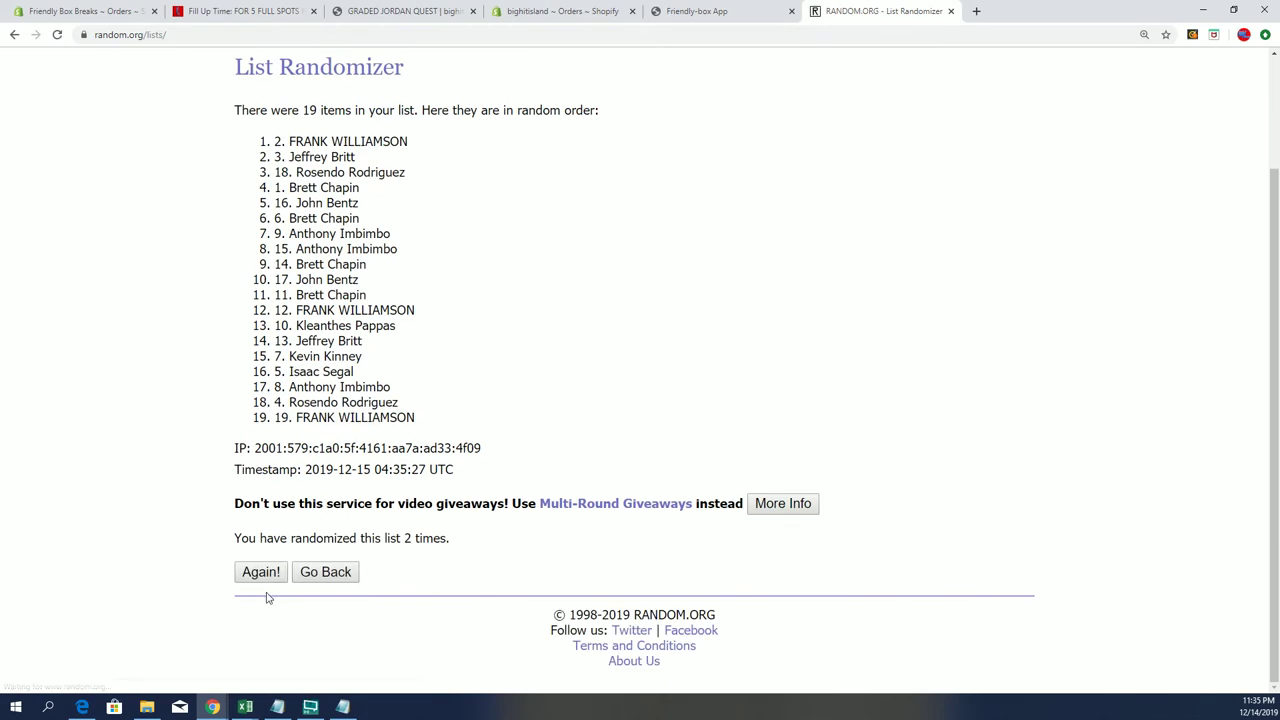
pyautogui.click(262, 580)
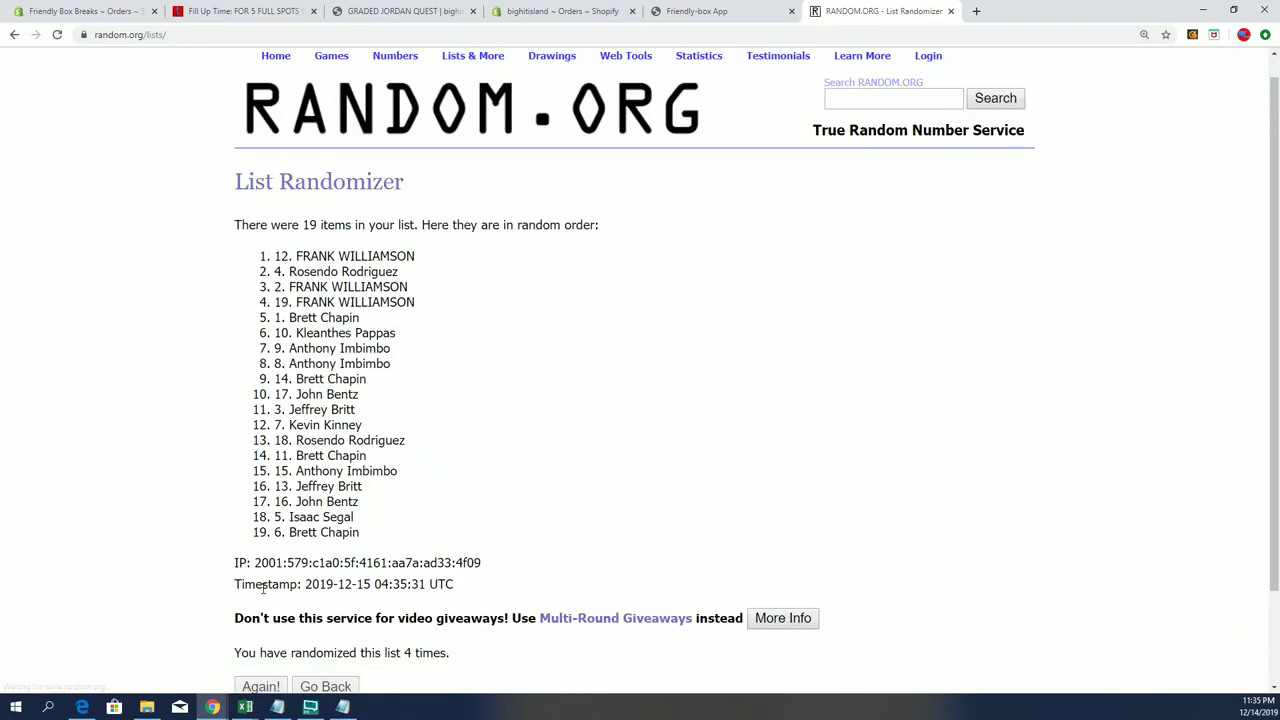
pyautogui.click(261, 580)
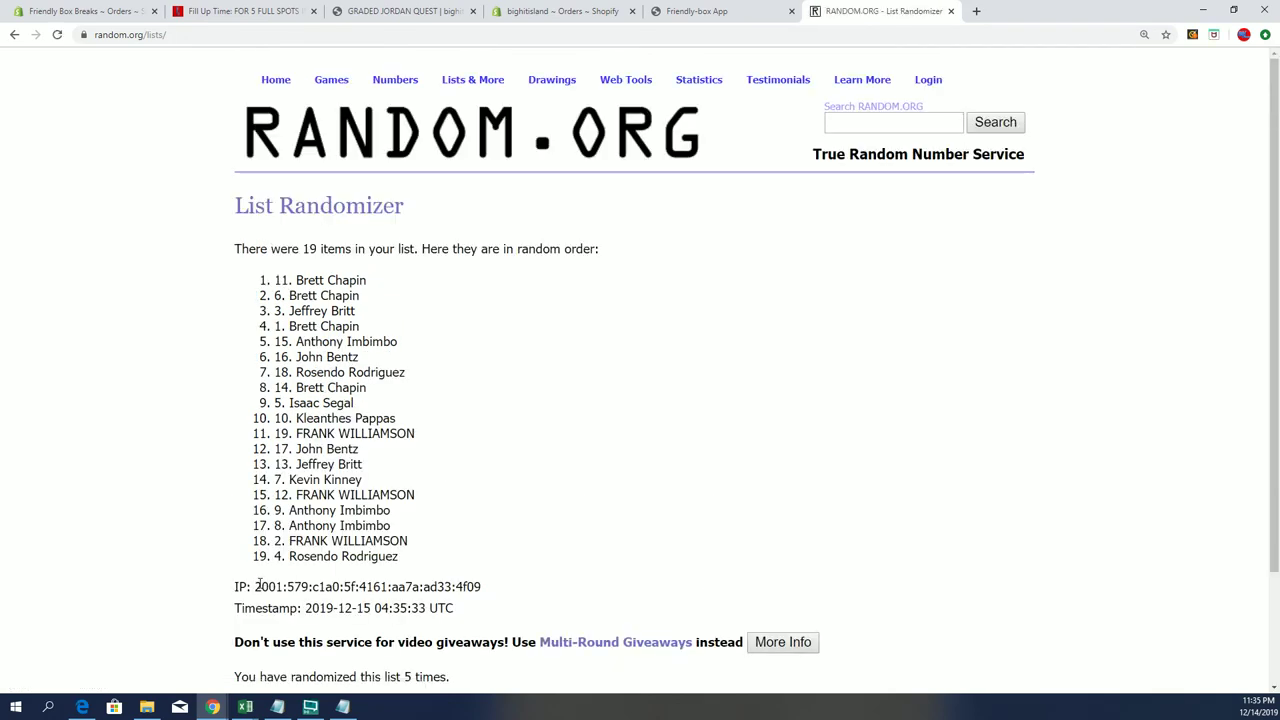
pyautogui.click(256, 584)
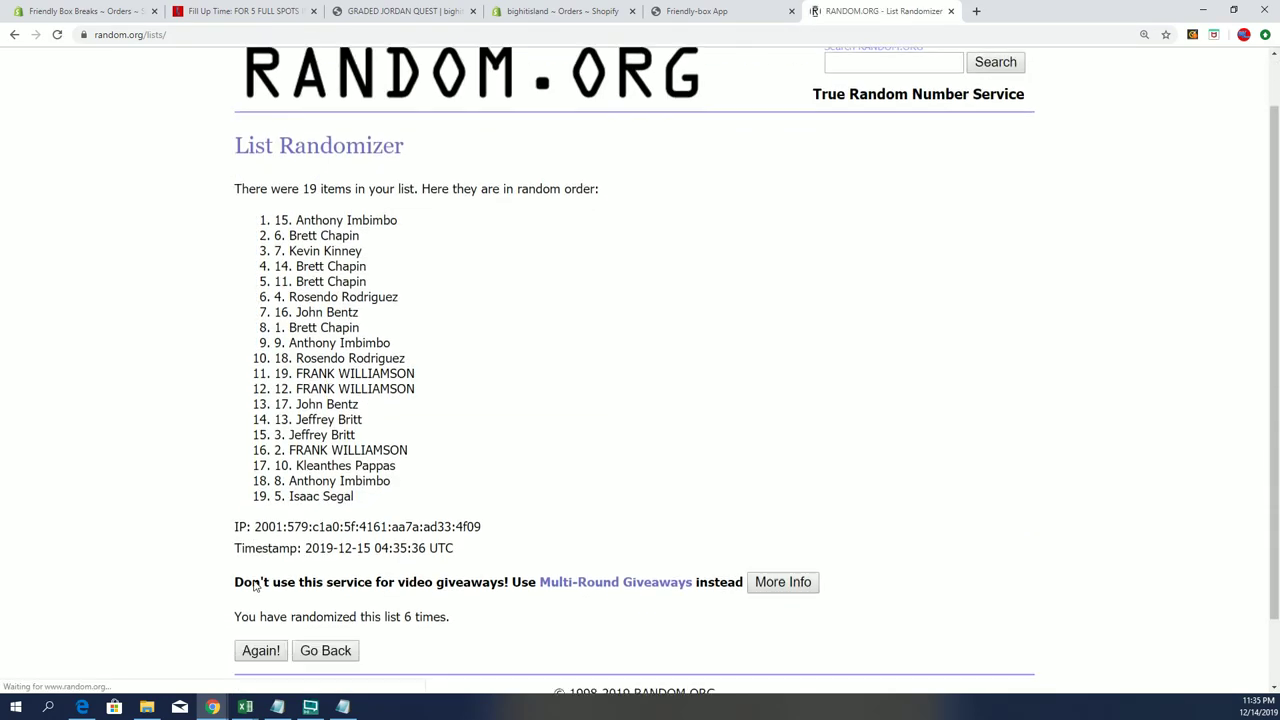
pyautogui.click(252, 578)
pyautogui.scroll(-1, 375, 470)
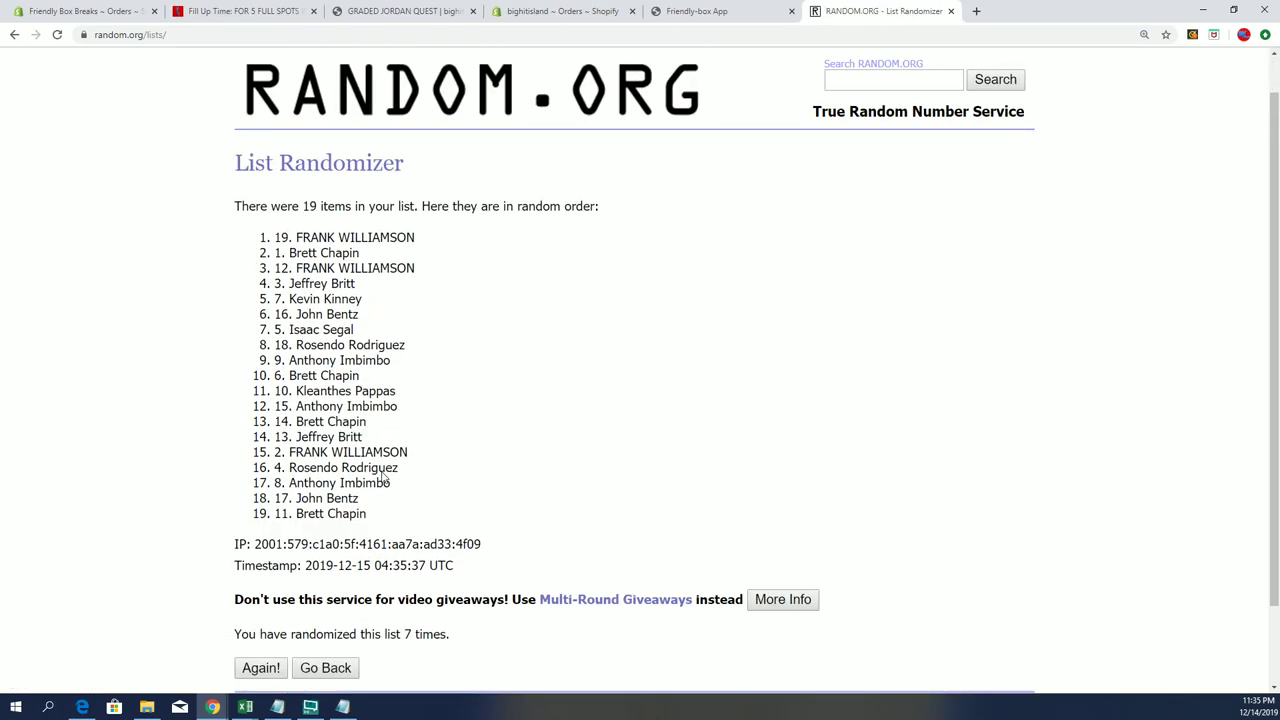